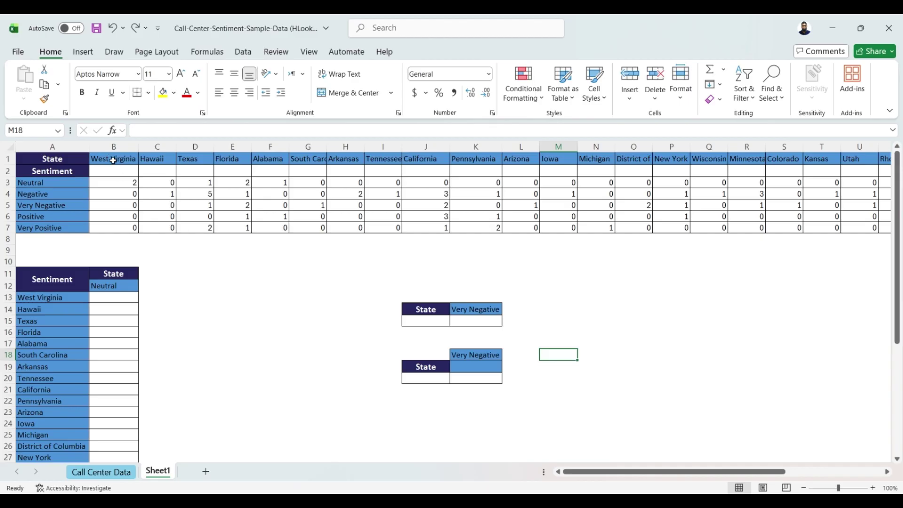
- Examine the Call Center Data sheet and the State and Sentiment headings of the upper summary table on Sheet1
click(120, 473)
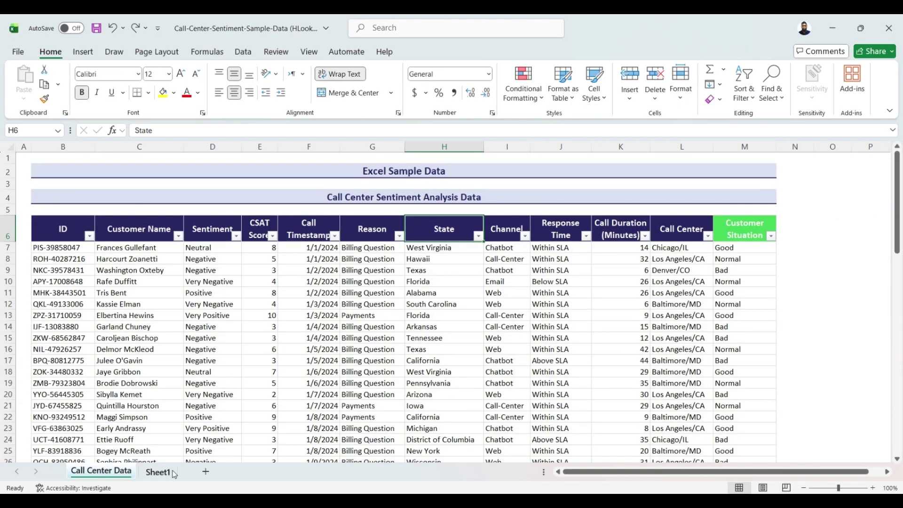
click(158, 472)
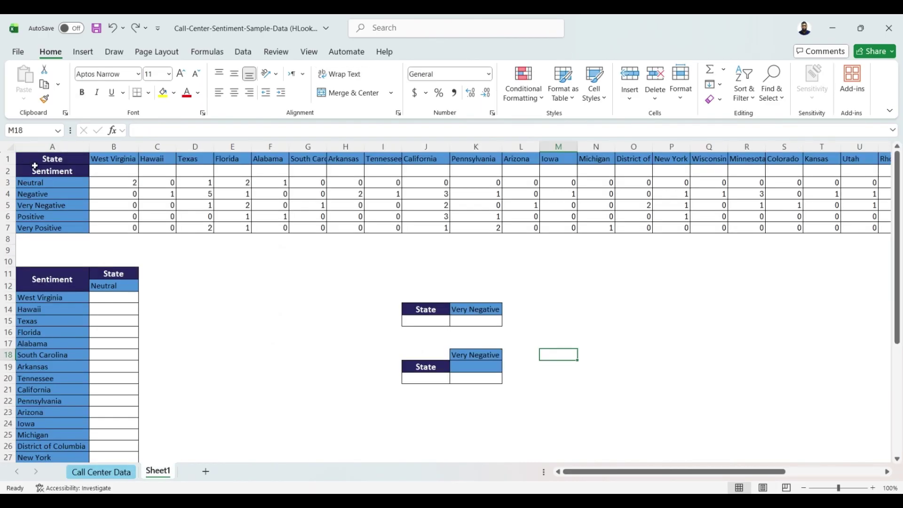
drag(53, 159, 678, 217)
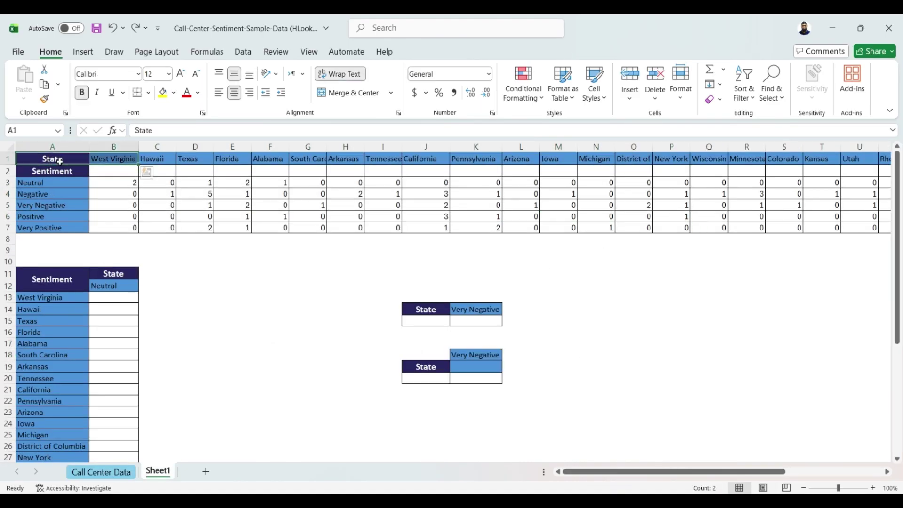
drag(52, 173, 51, 229)
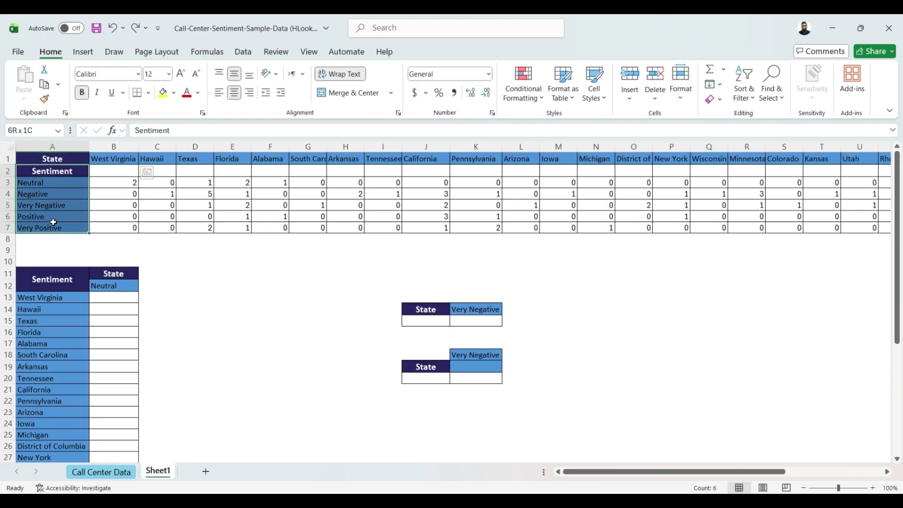
click(167, 258)
drag(52, 159, 375, 165)
drag(35, 182, 42, 239)
click(162, 259)
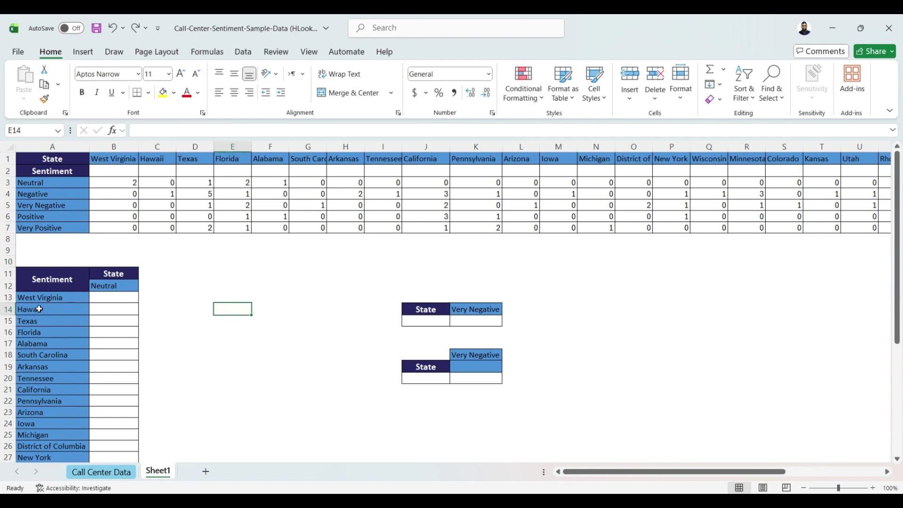
- Examine the lower table's state list and empty Neutral column against the layout of the upper table
click(52, 278)
drag(86, 302, 115, 438)
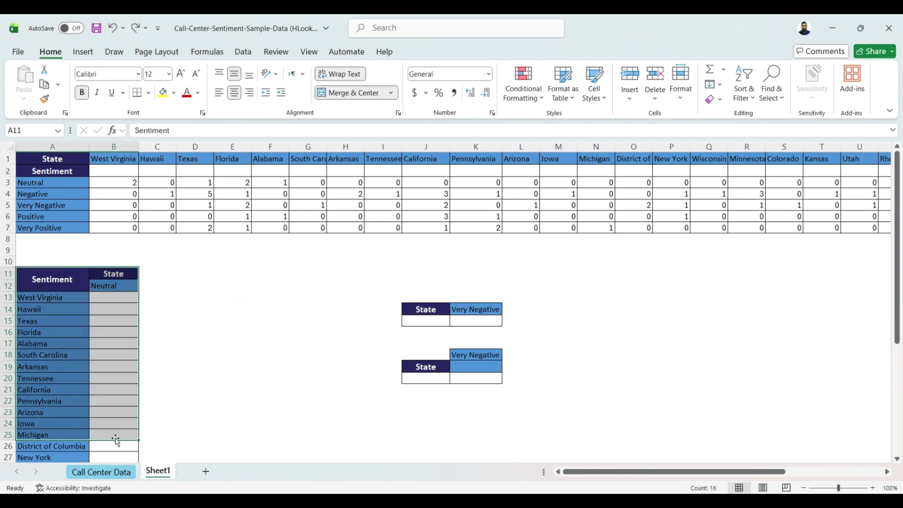
drag(61, 159, 298, 244)
drag(114, 309, 118, 425)
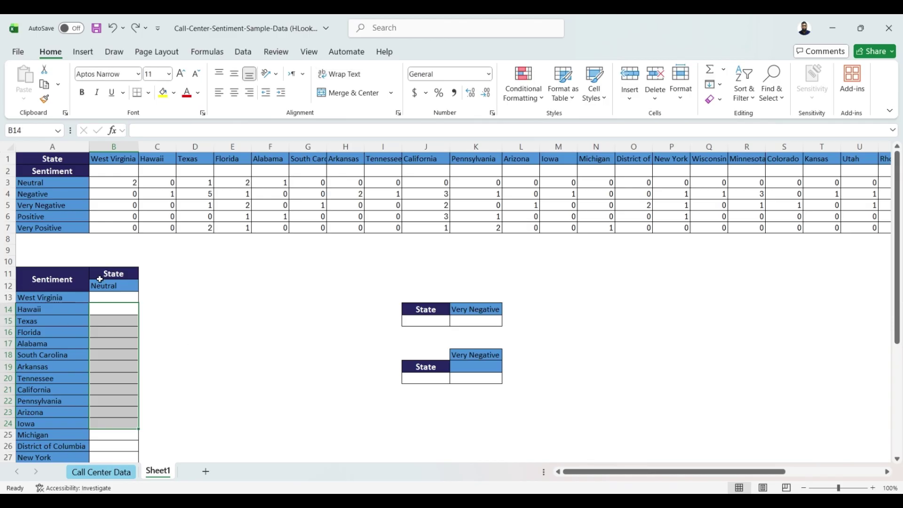
drag(100, 279, 104, 417)
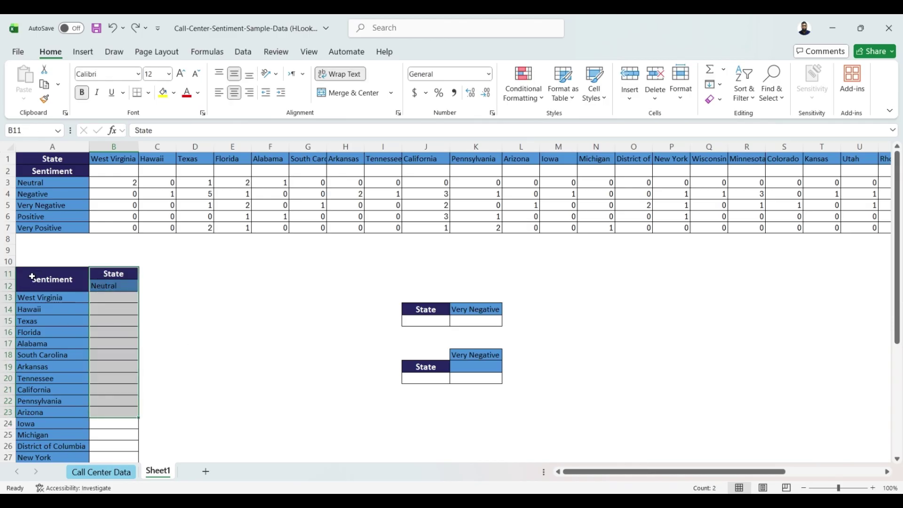
drag(35, 277, 26, 369)
- Enter =HLOOKUP(A13,$A$1:$AD$7,3,0) in B13 to return West Virginia's Neutral count
click(104, 296)
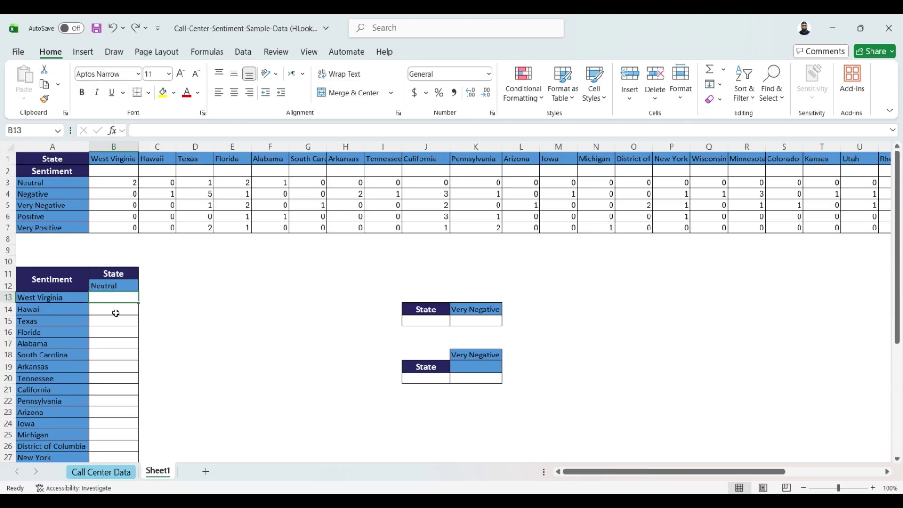
text(=hl)
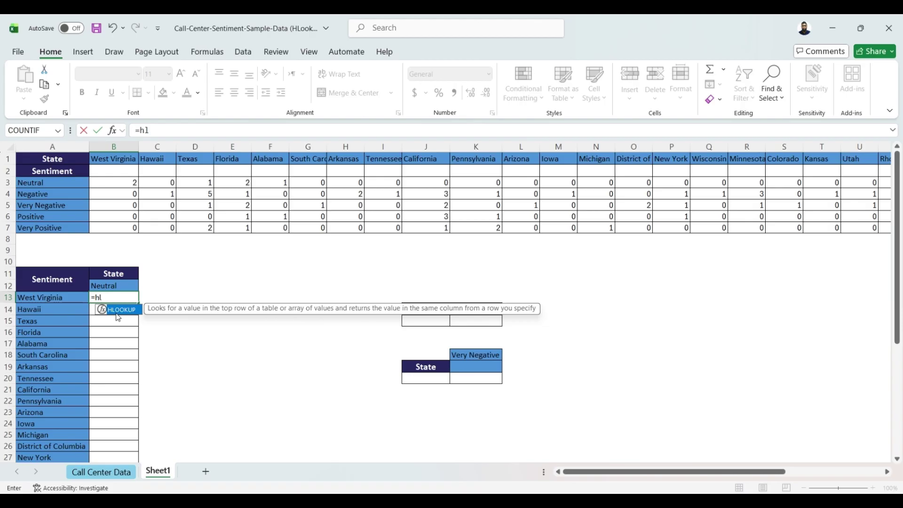
double_click(118, 312)
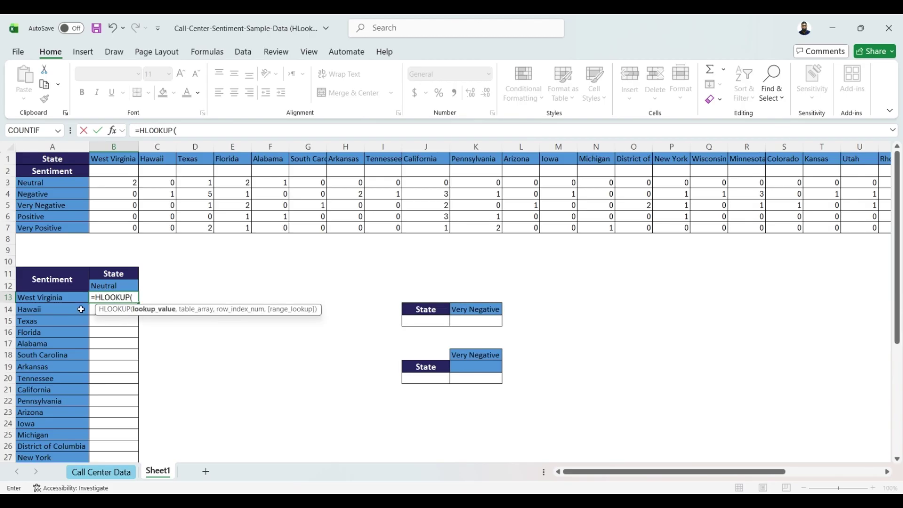
click(42, 298)
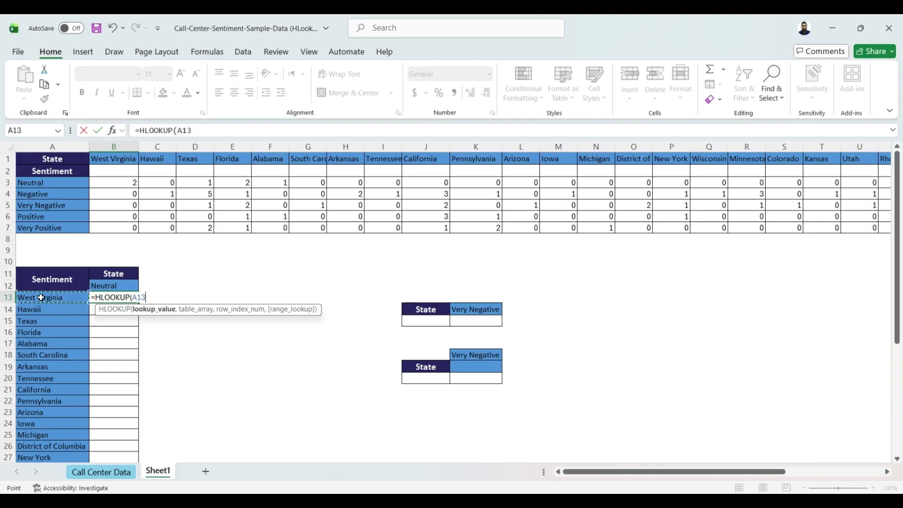
text(,)
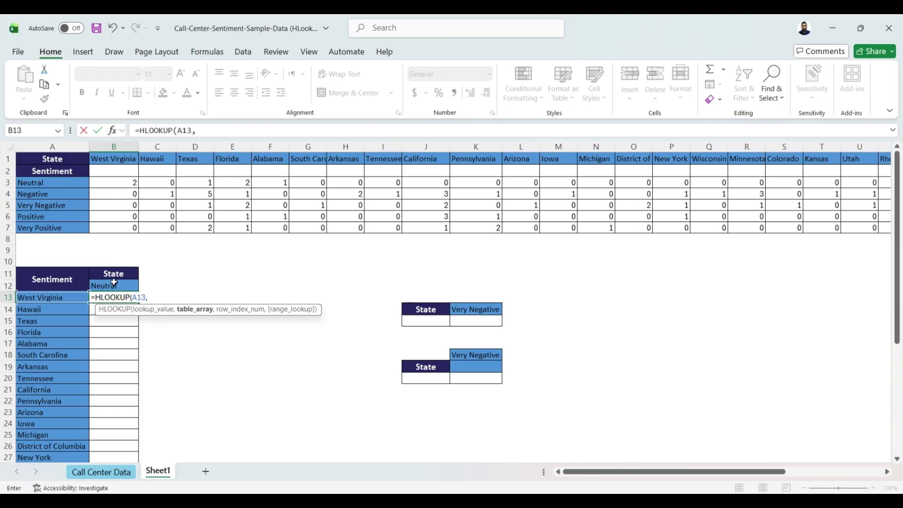
click(37, 156)
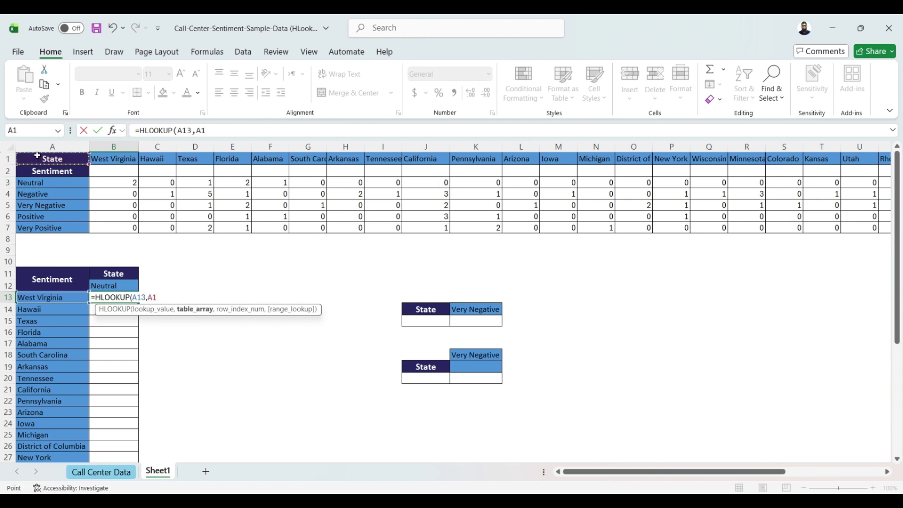
drag(37, 156, 812, 222)
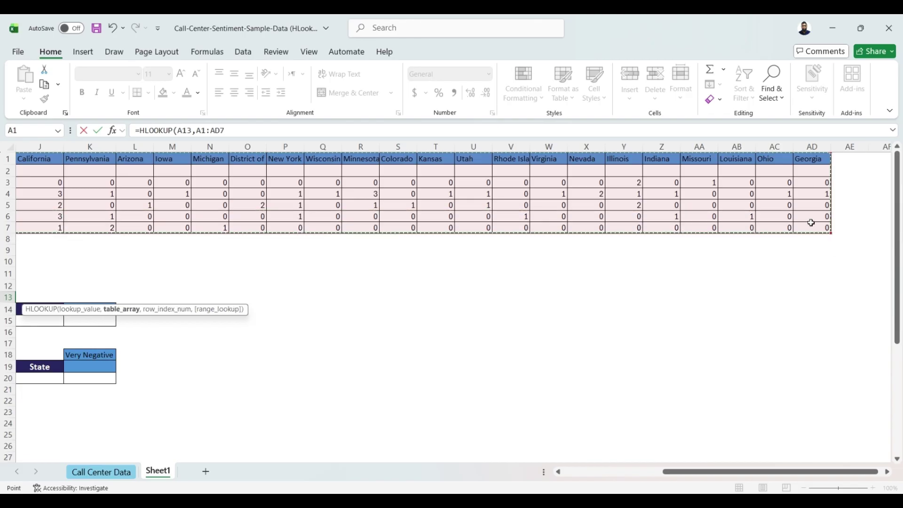
key(F4)
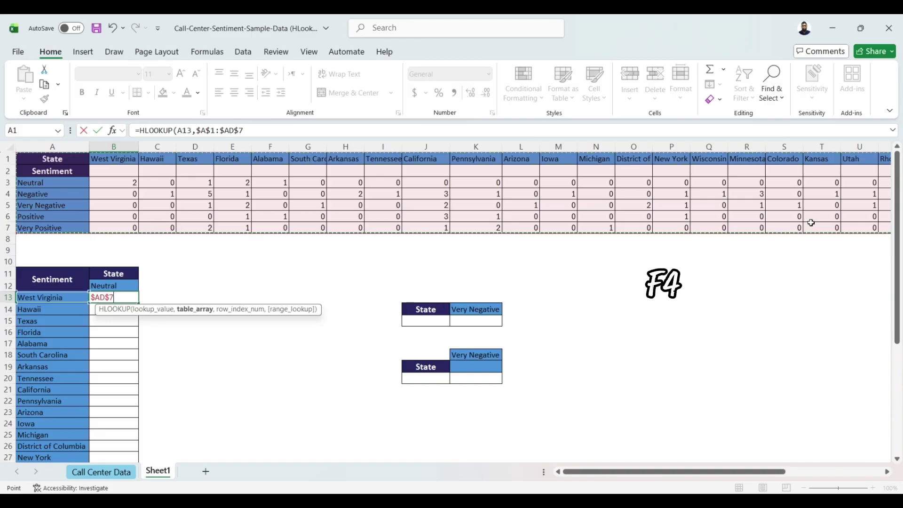
text(,)
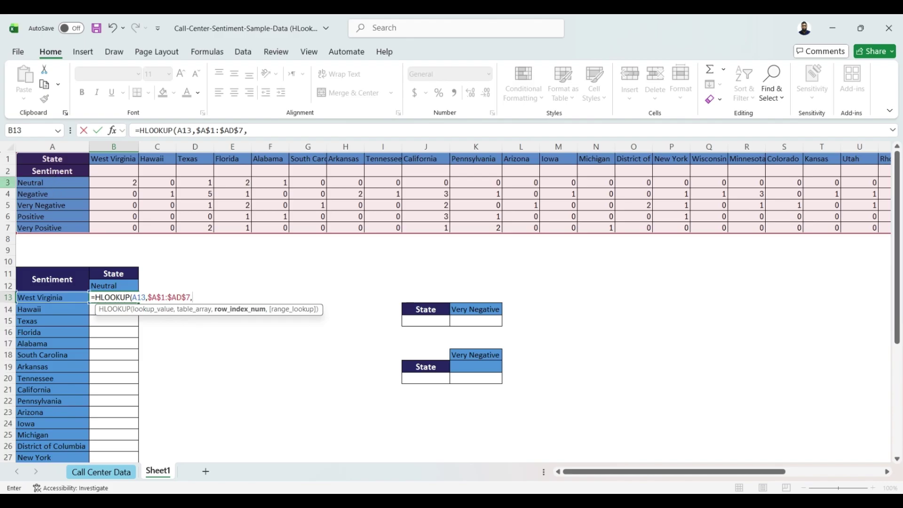
text(3,)
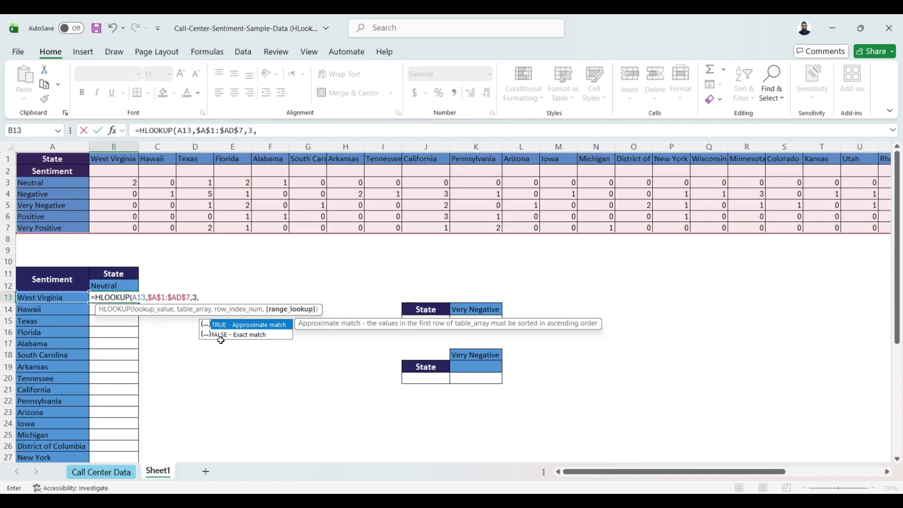
text(0))
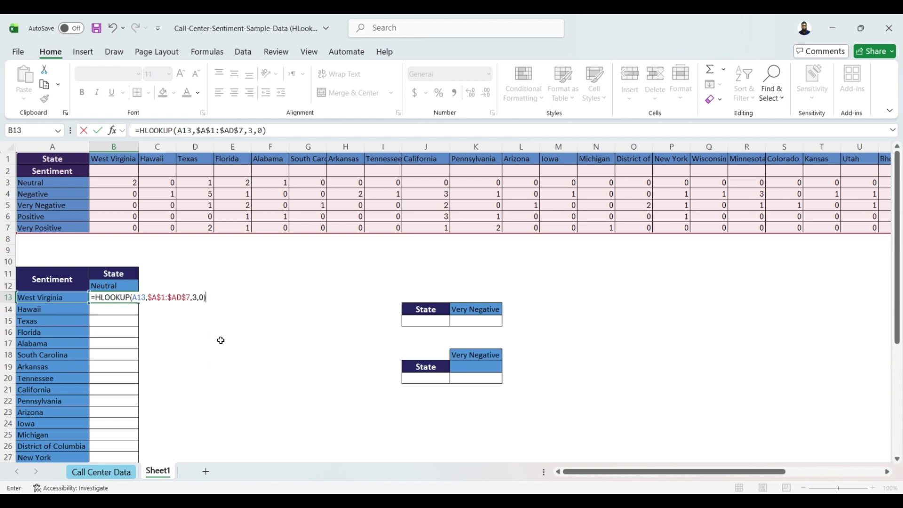
key(Return)
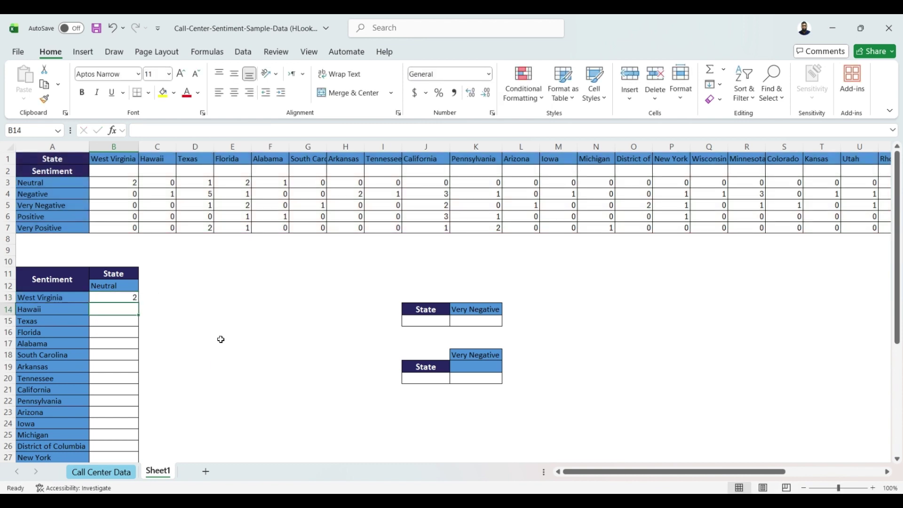
- Fill the HLOOKUP formula from B13 down the Neutral column for the remaining states
click(136, 296)
double_click(142, 302)
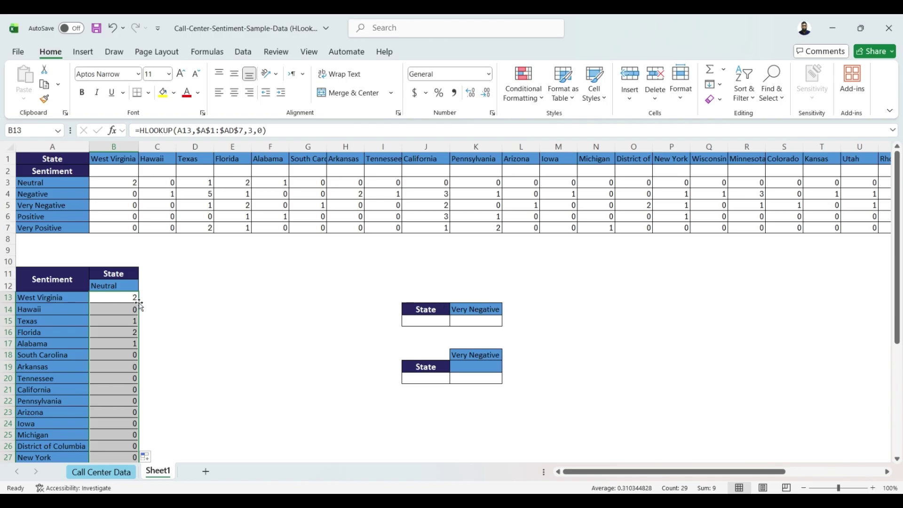
click(180, 291)
- Compare the filled Neutral values for Texas, West Virginia and Florida with the Neutral row of the upper table
drag(52, 321, 132, 322)
click(123, 292)
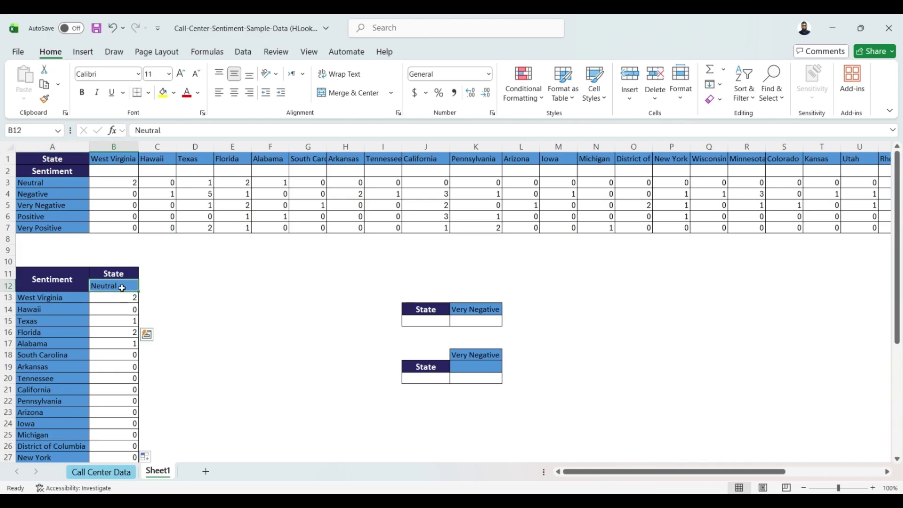
drag(49, 181, 205, 190)
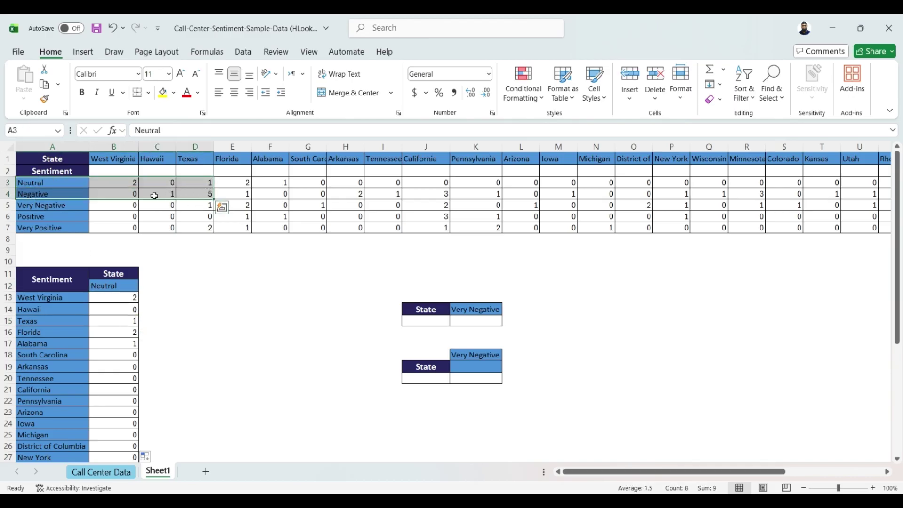
drag(47, 298, 108, 301)
click(118, 183)
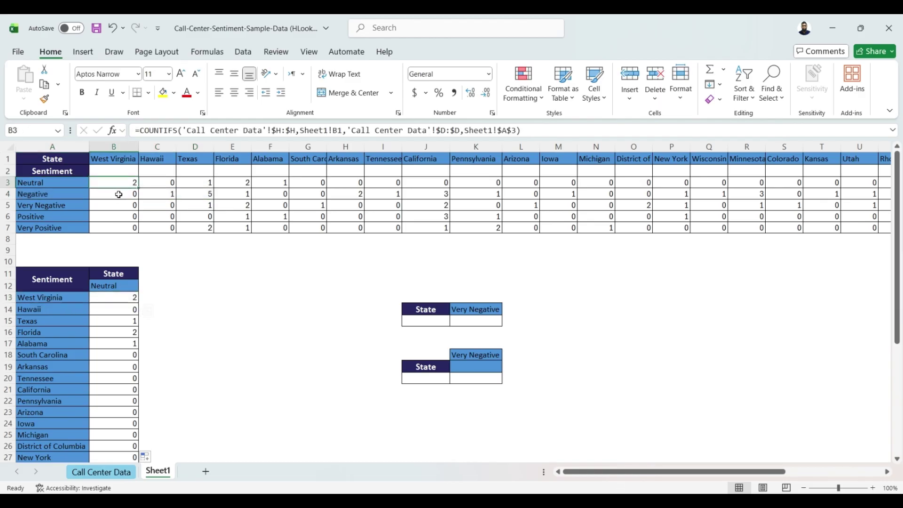
click(105, 333)
- Start an IFERROR formula in K15 with a nested HLOOKUP that uses the state cell J15 as its lookup value
click(466, 321)
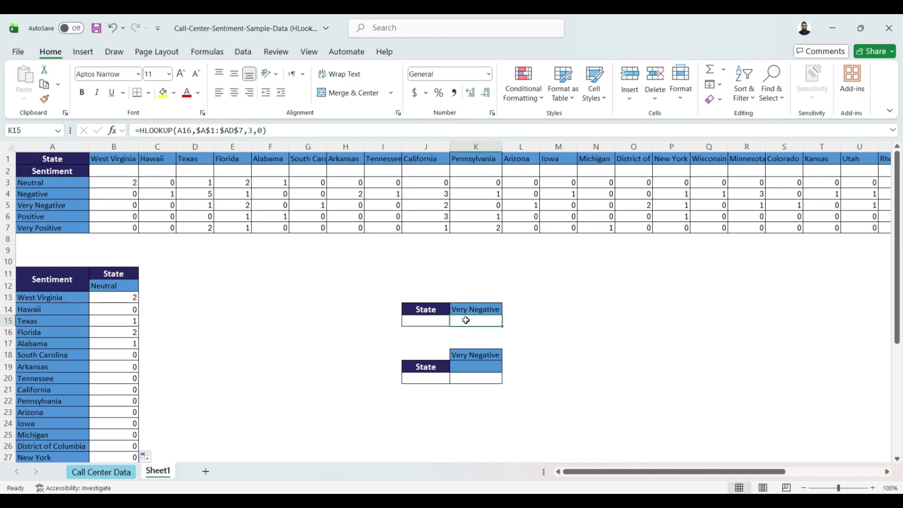
click(413, 320)
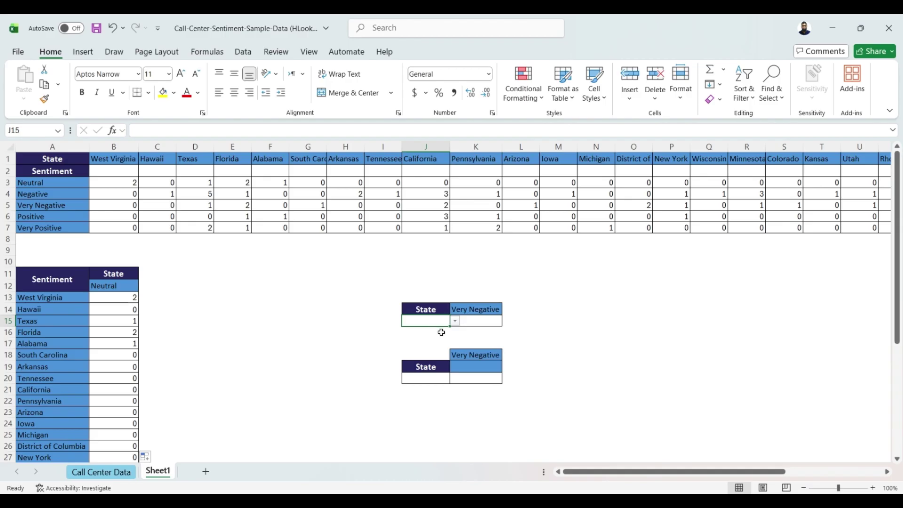
click(475, 323)
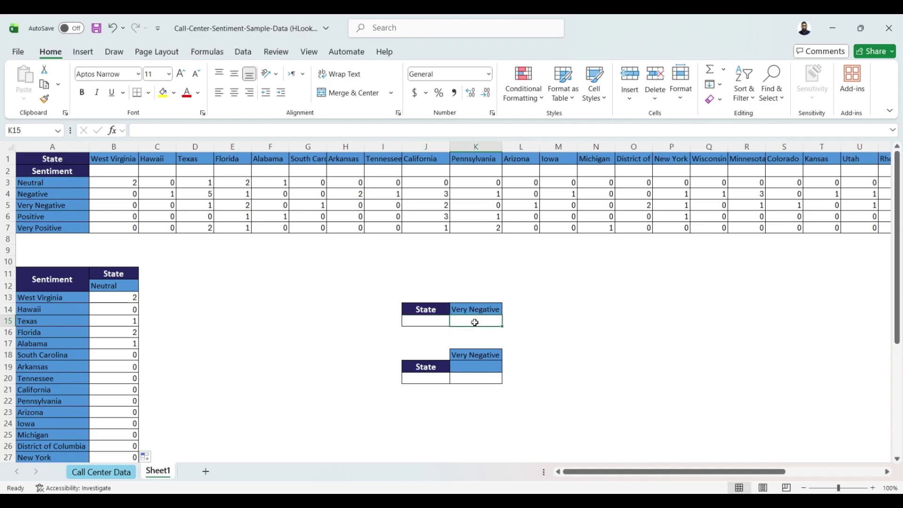
text(=)
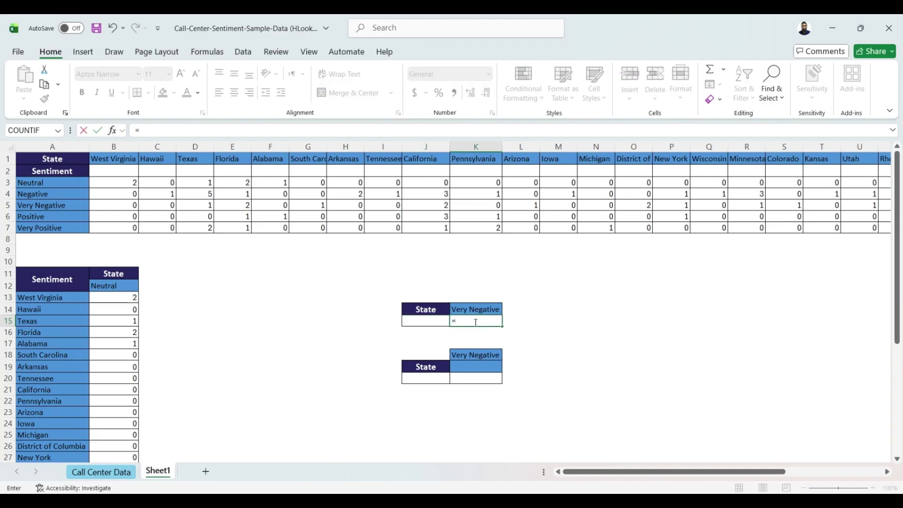
text(IF)
key(Down)
key(Tab)
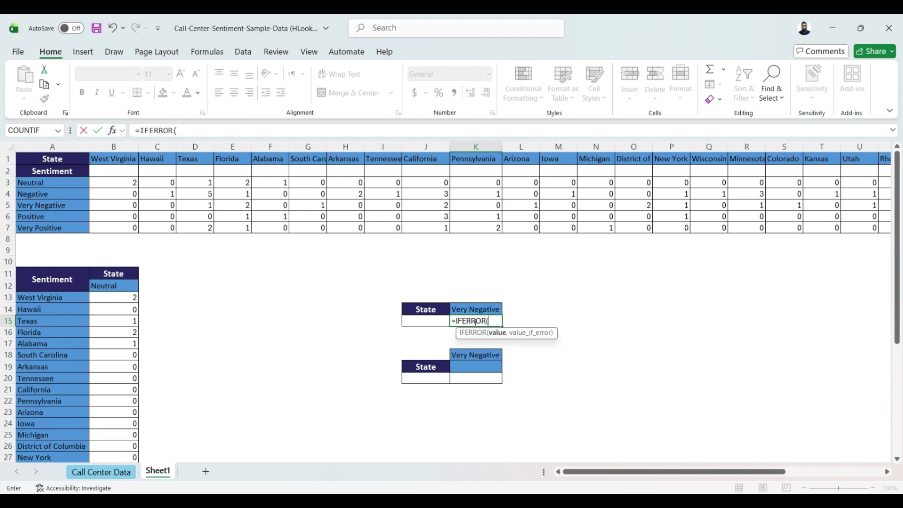
text(HL)
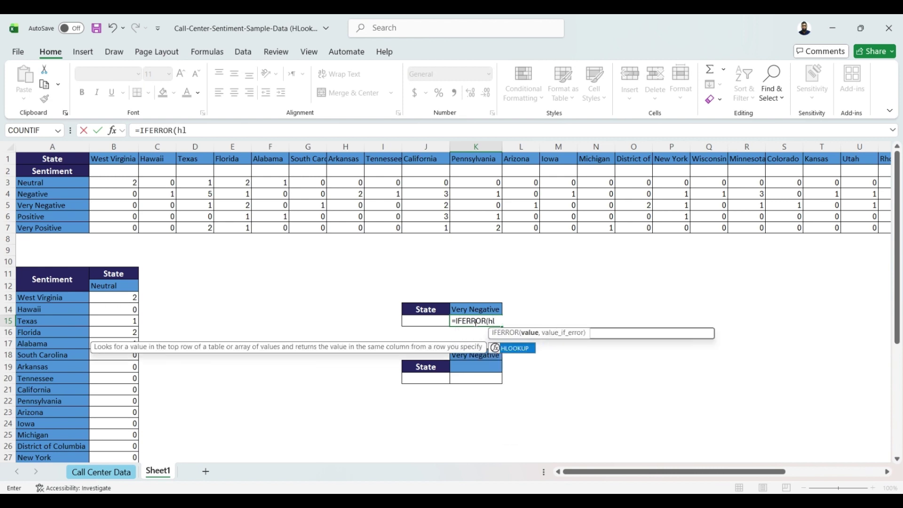
key(Tab)
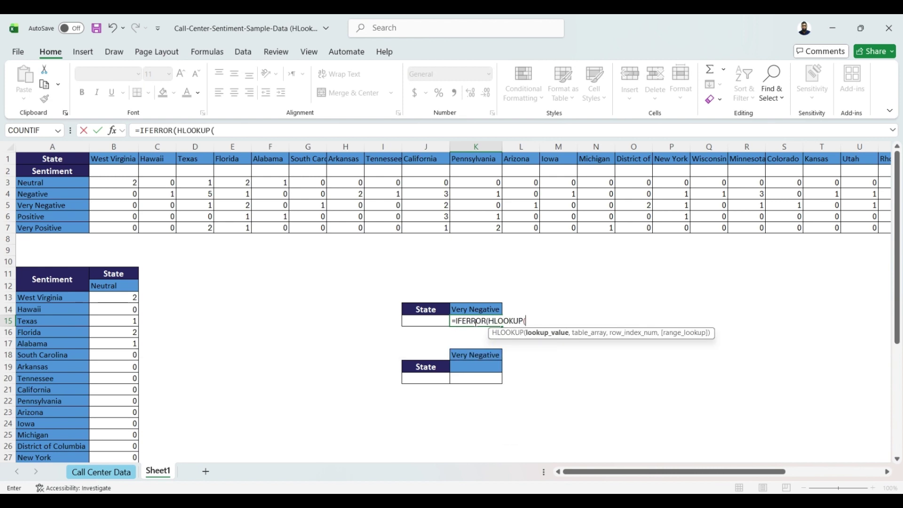
click(415, 321)
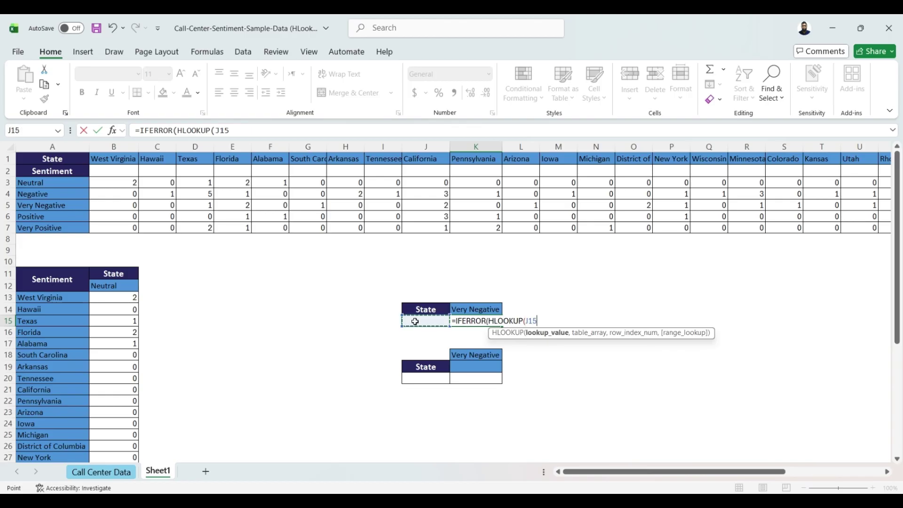
text(,)
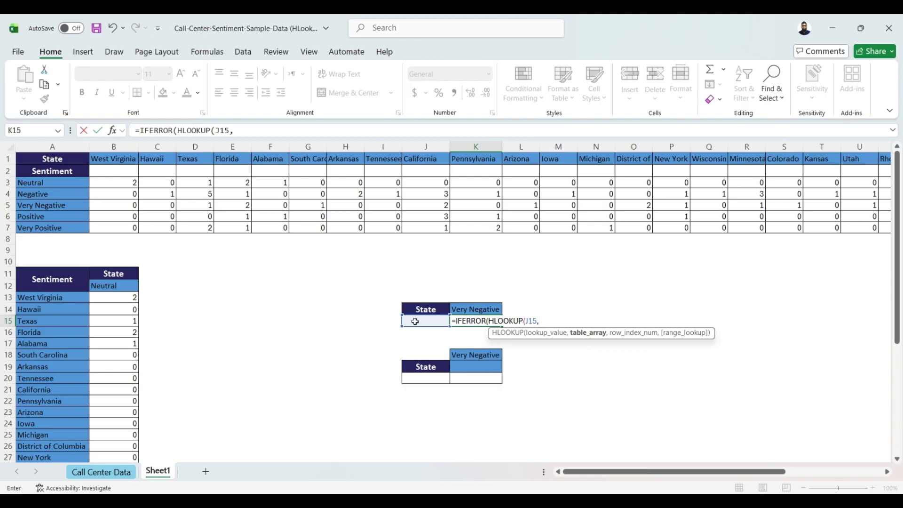
- Set the HLOOKUP table array to the whole upper table as the absolute range $A$1:$AD$7
click(47, 156)
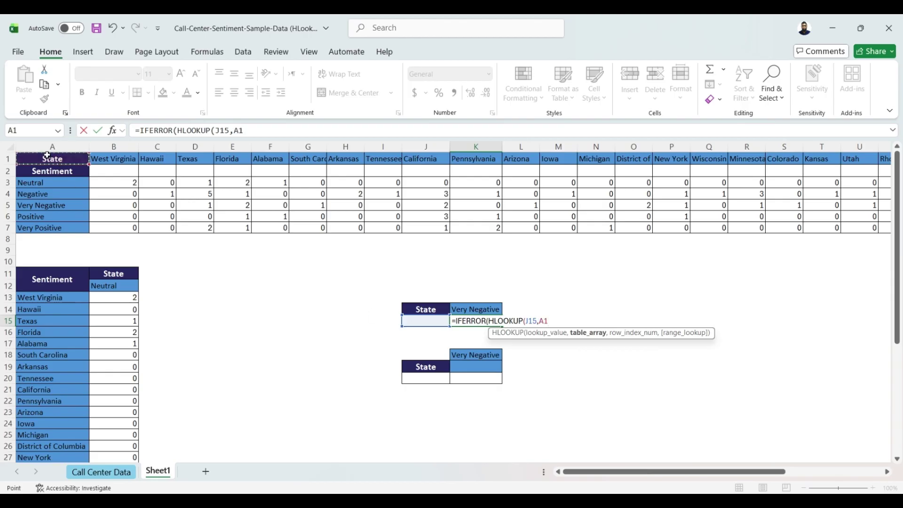
drag(47, 156, 807, 229)
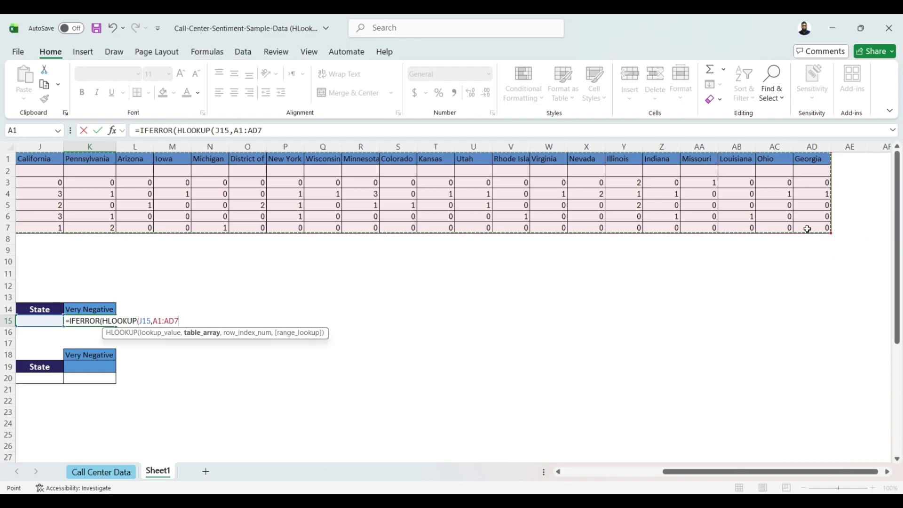
key(F4)
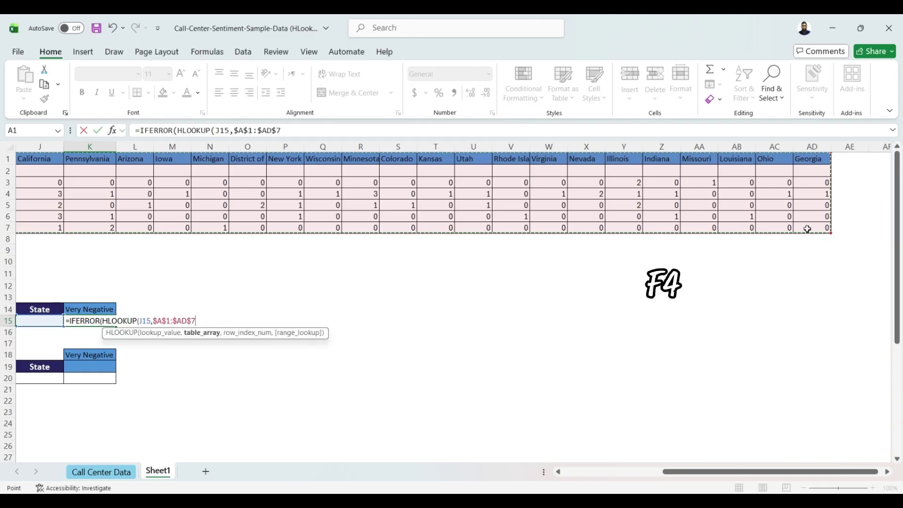
text(,)
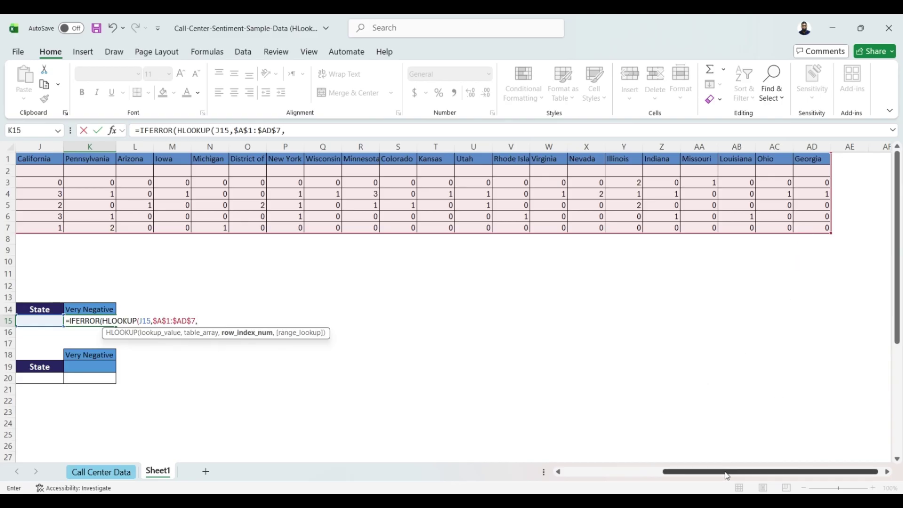
- Complete the K15 formula with row index 5, exact match 0 and "No Data" as the error value
drag(726, 474, 623, 474)
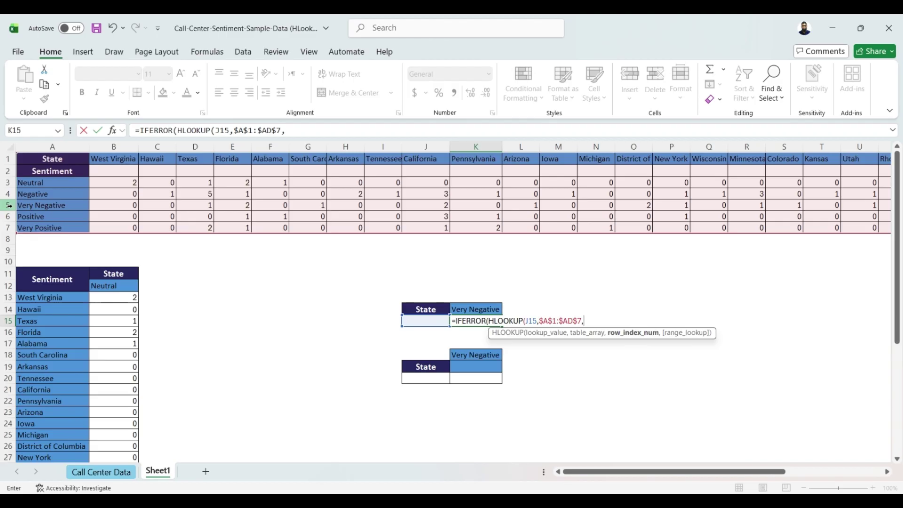
text(5,)
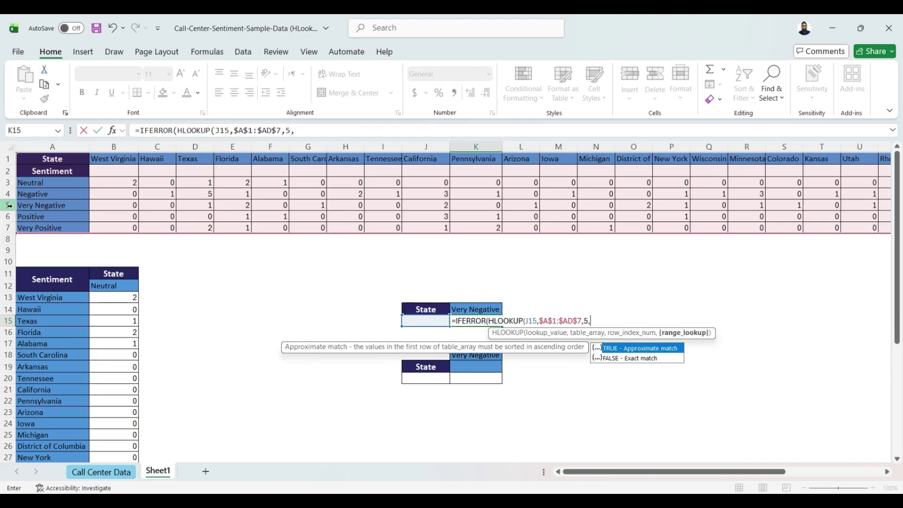
text(0))
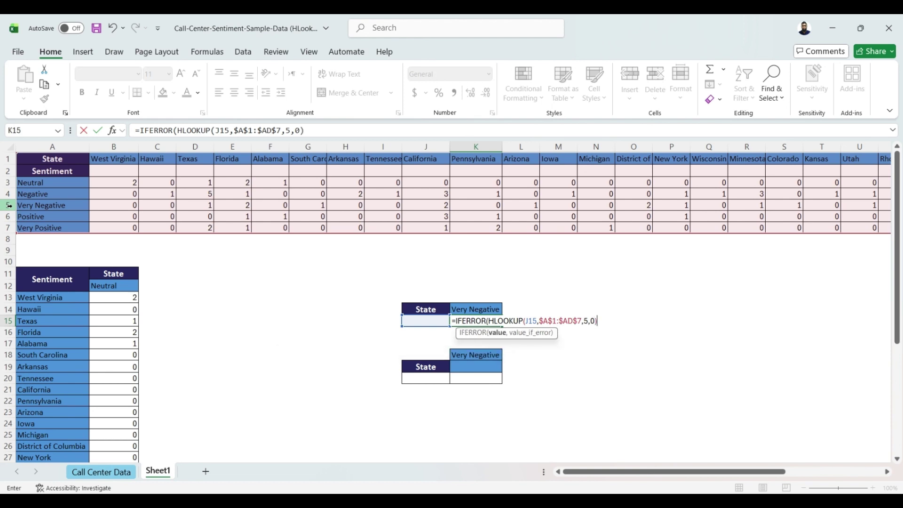
text(,"No Data)
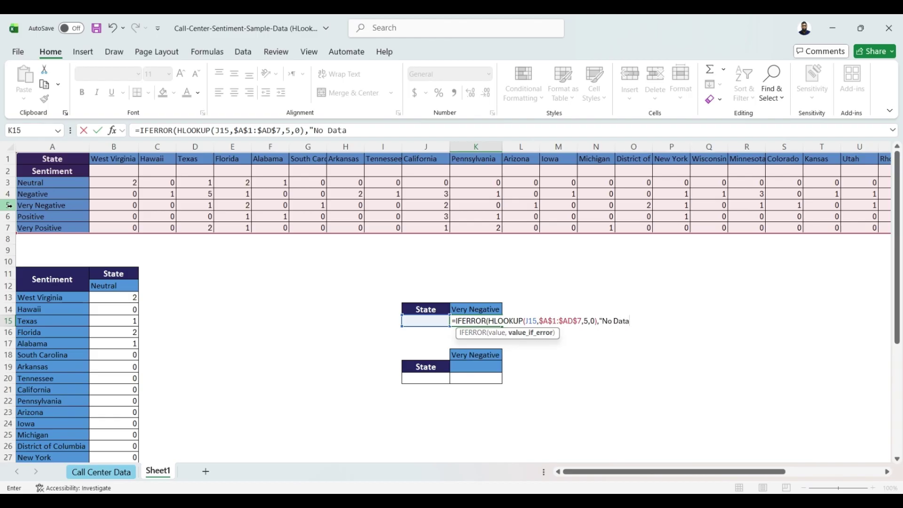
text("))
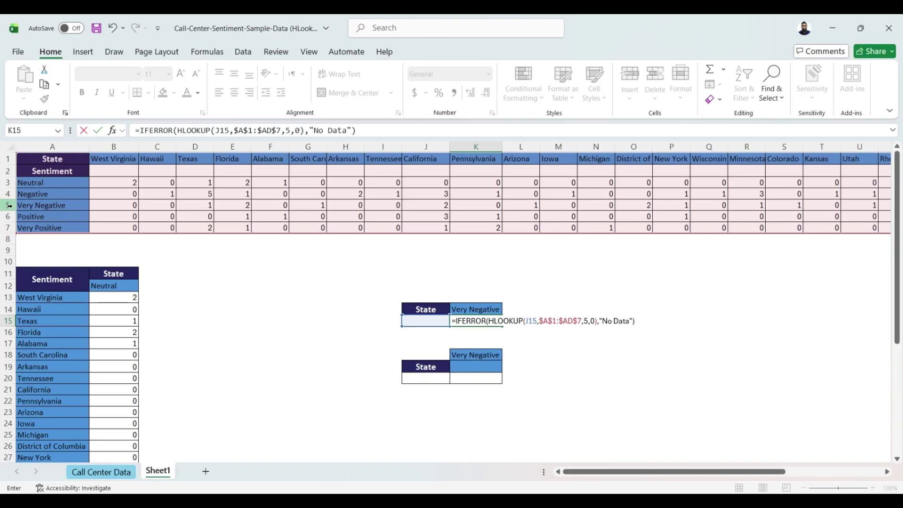
key(Return)
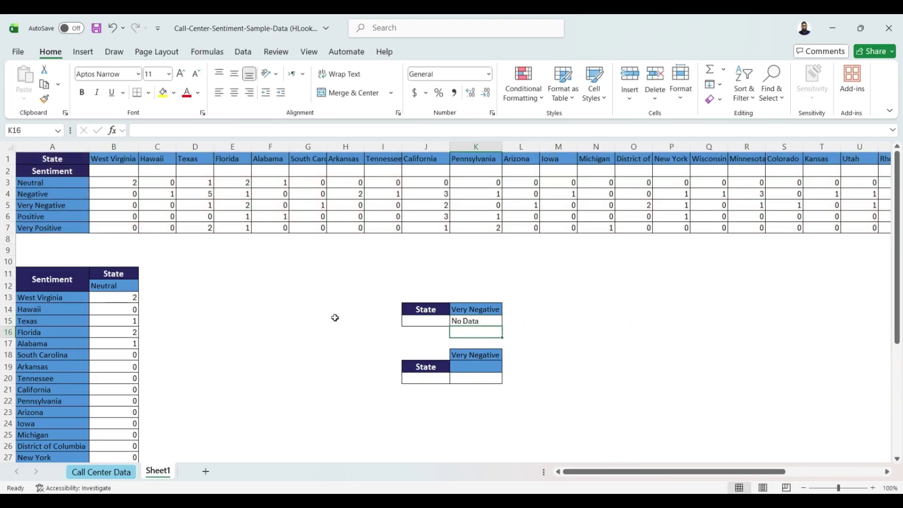
- Choose West Virginia as the state in J15 and check the result against the Very Negative row of the upper table
click(411, 320)
click(455, 321)
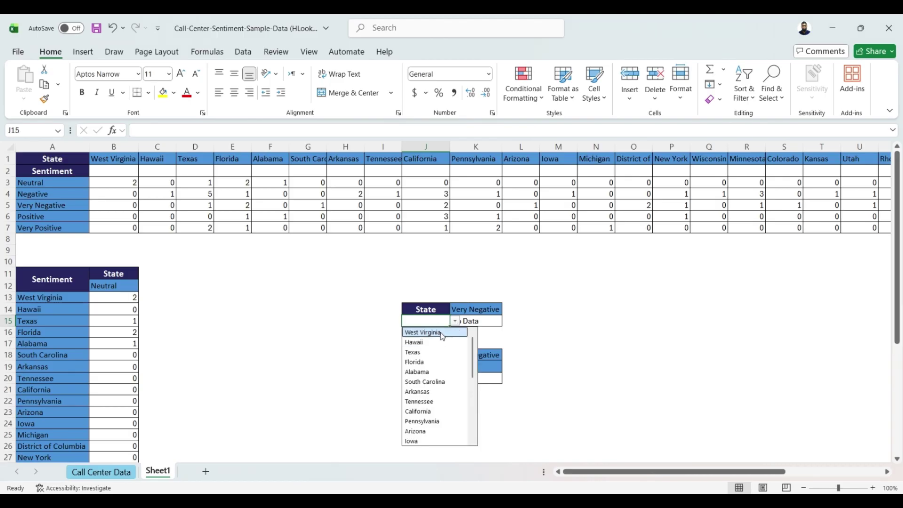
click(442, 337)
click(341, 333)
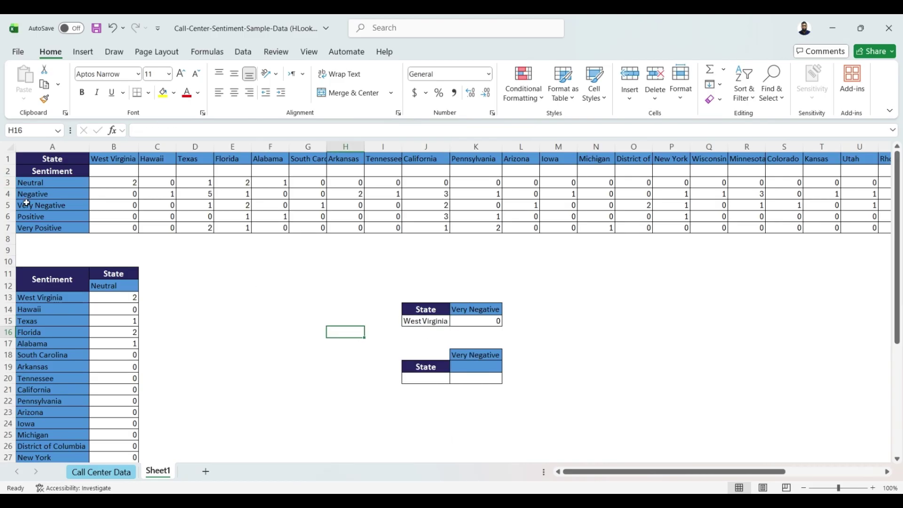
drag(26, 203, 209, 207)
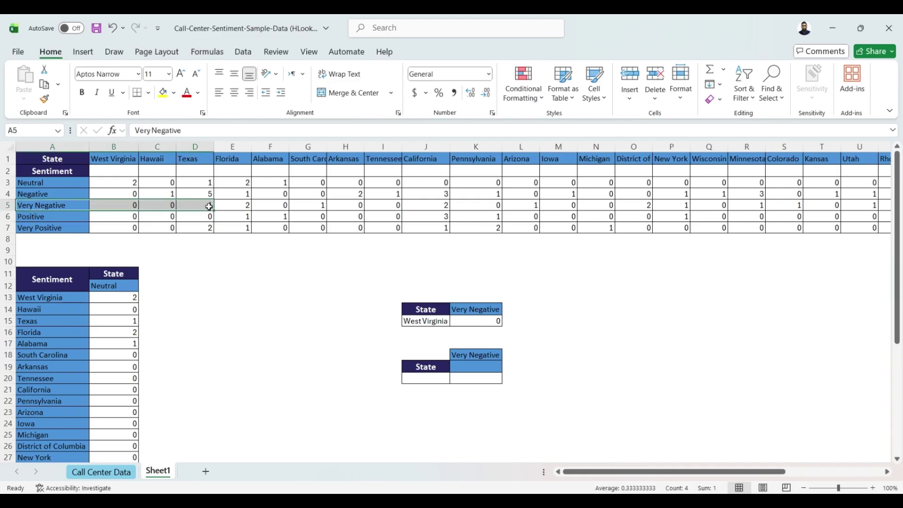
- Change the state in J15 to Texas and compare the returned count with the Very Negative row
click(440, 323)
click(455, 321)
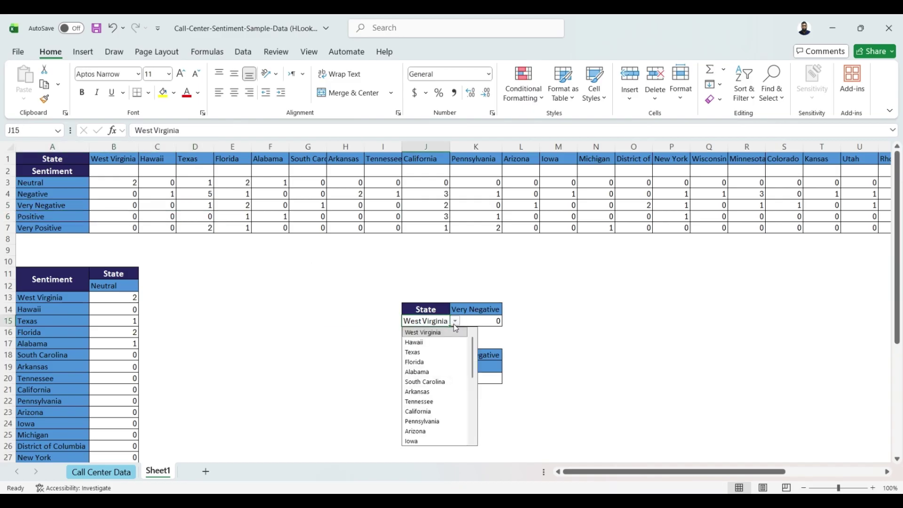
click(441, 351)
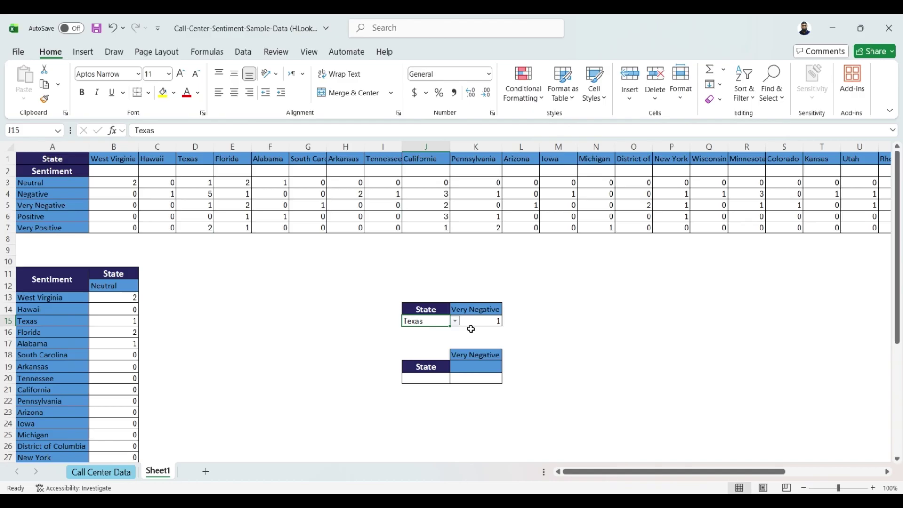
drag(47, 207, 446, 210)
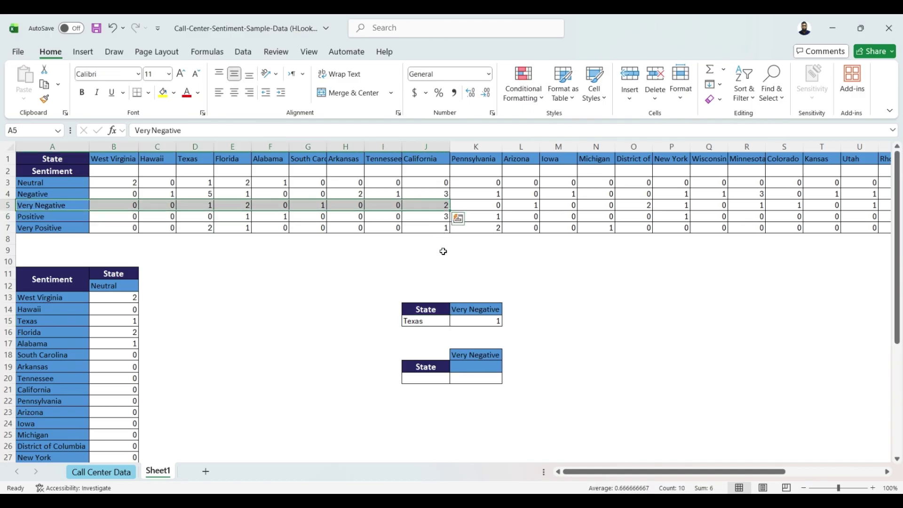
- Switch the state in J15 to Florida to test the lookup again
click(435, 320)
click(455, 320)
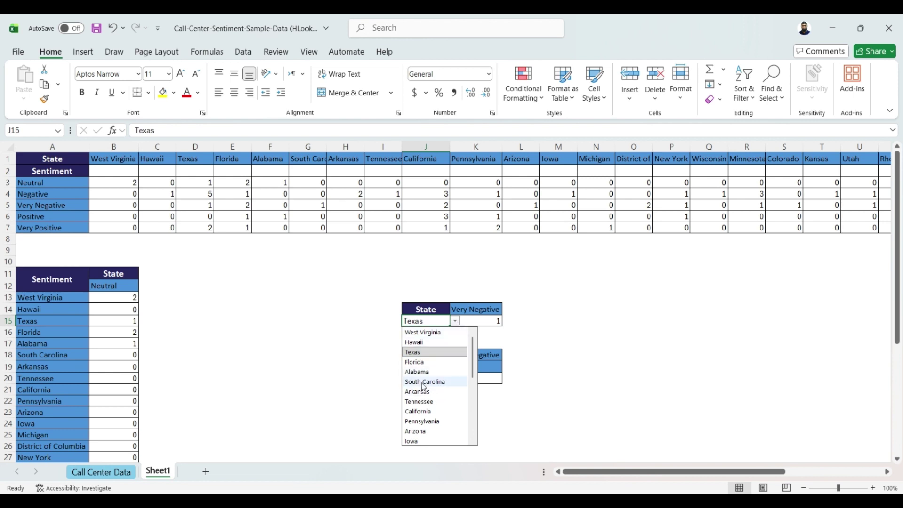
click(414, 362)
key(Up)
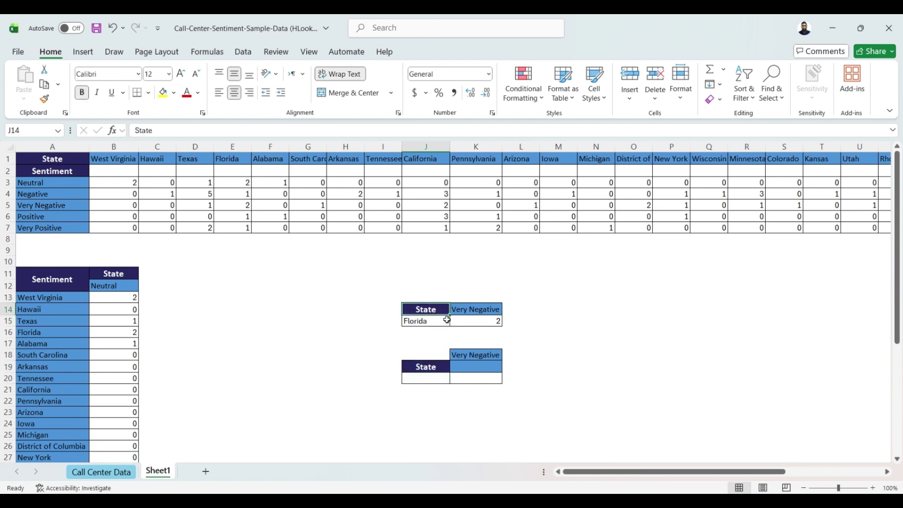
- Set the state in J15 to California
click(441, 321)
click(455, 321)
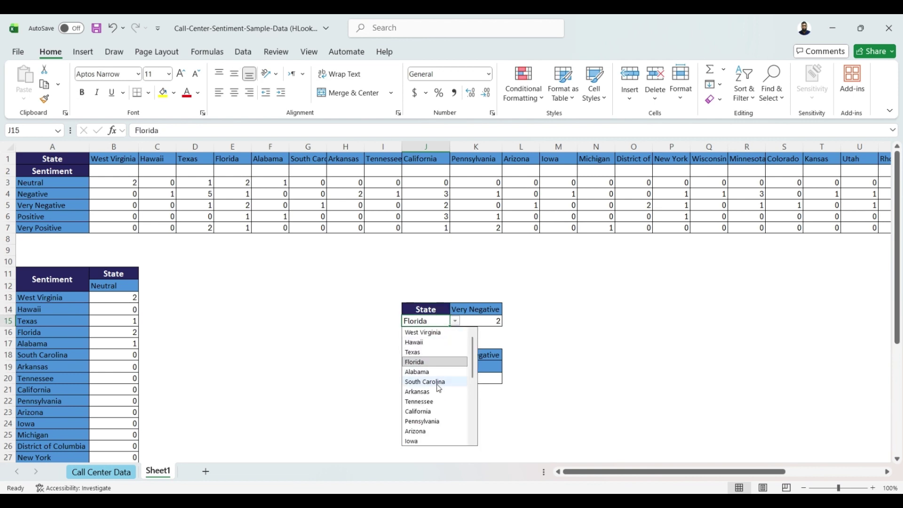
click(432, 411)
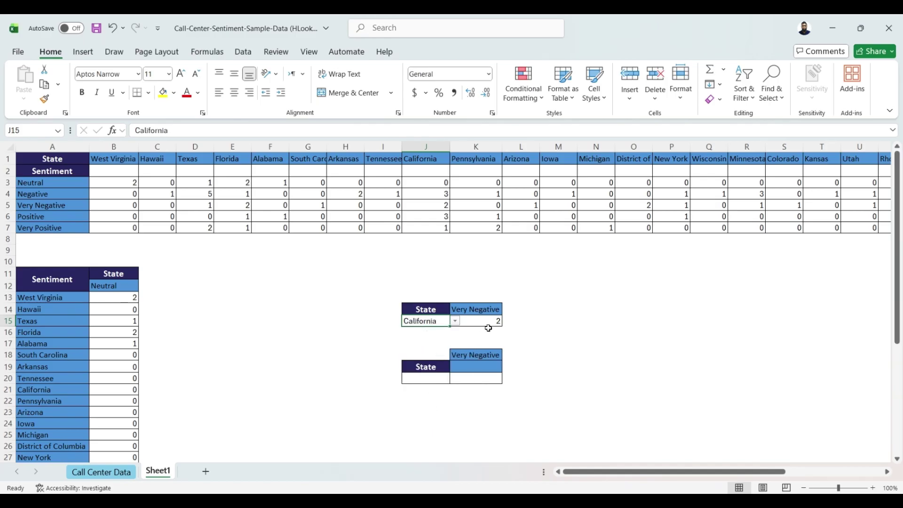
click(360, 297)
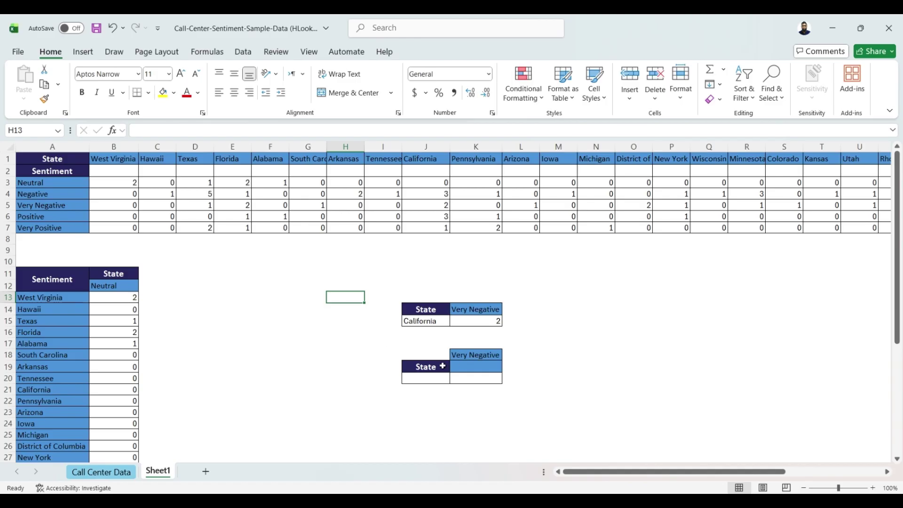
- Examine the state choices in J20 of the second lookup block alongside the state cell J15 of the first
click(422, 376)
click(455, 379)
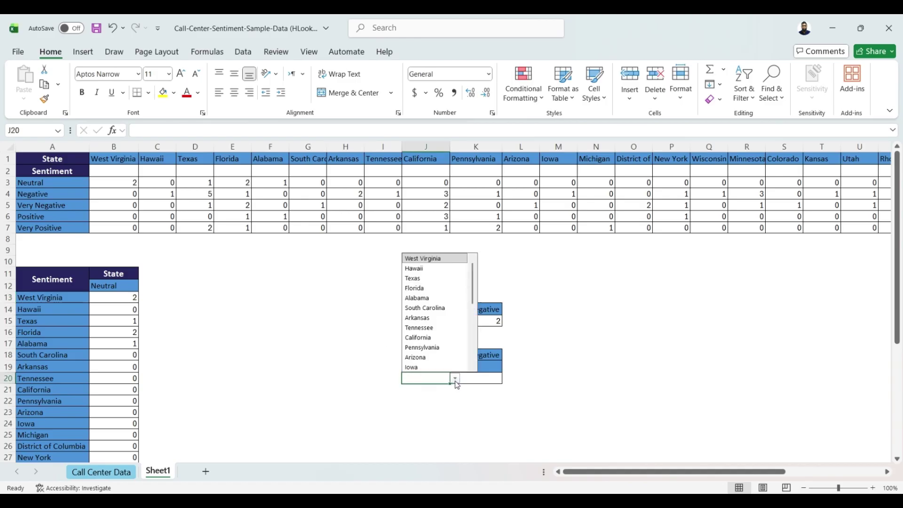
click(346, 355)
click(427, 321)
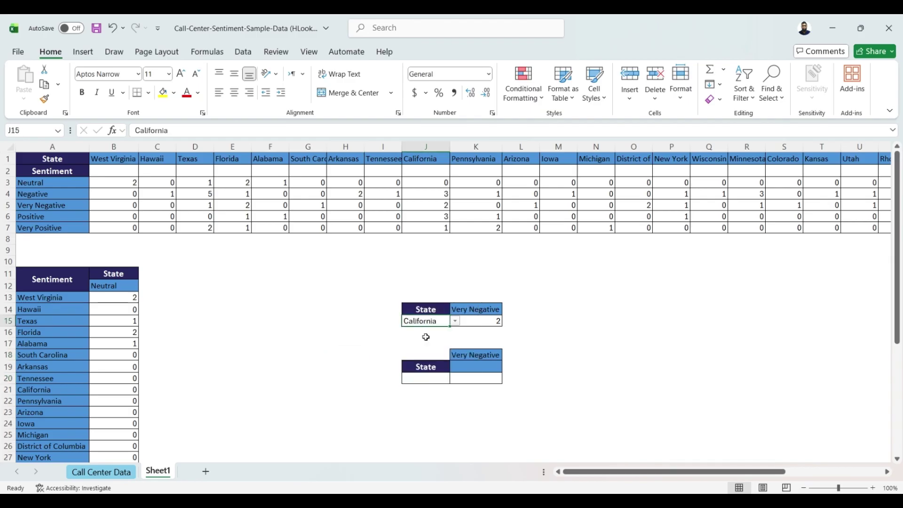
click(424, 381)
- Add list data validation to K18 using the sentiment labels in A3:A7 as the source
click(476, 368)
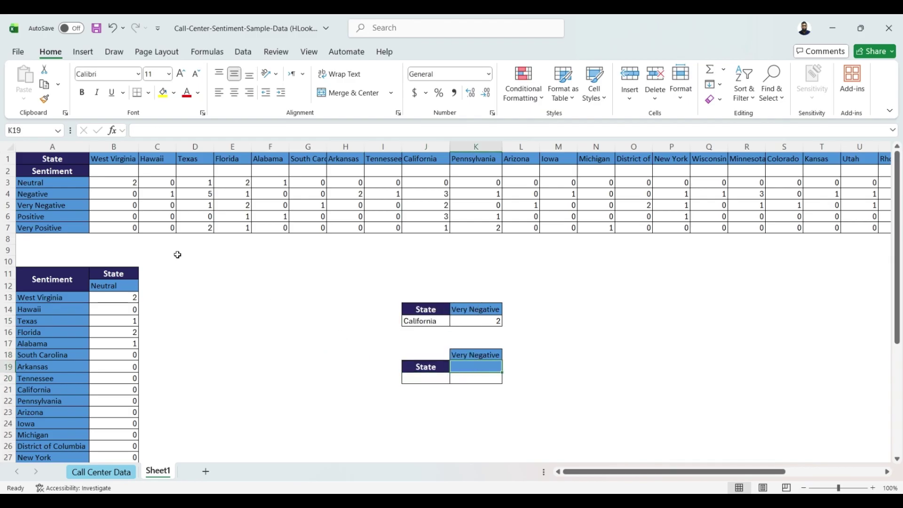
click(476, 355)
click(524, 86)
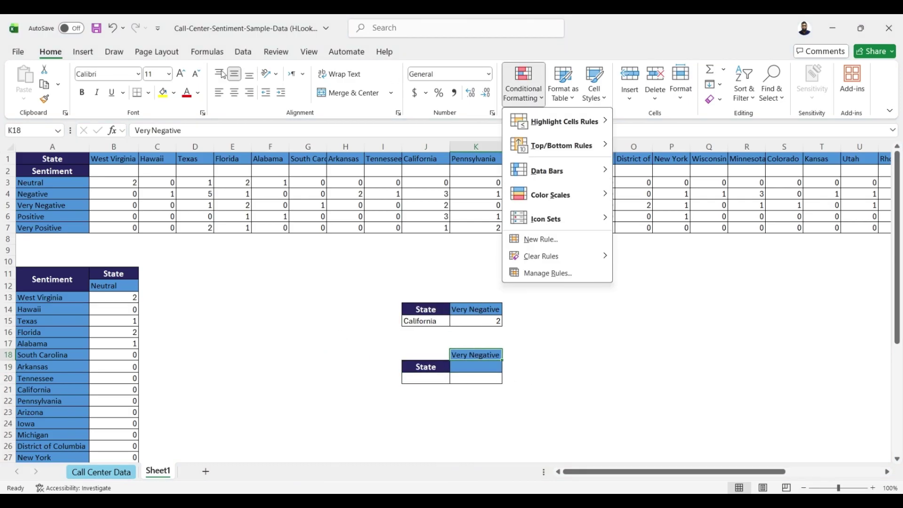
click(243, 52)
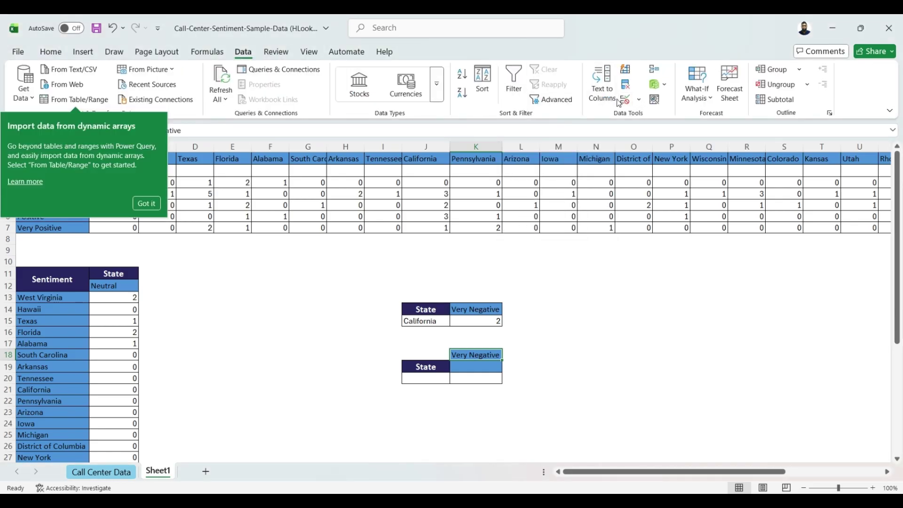
click(639, 100)
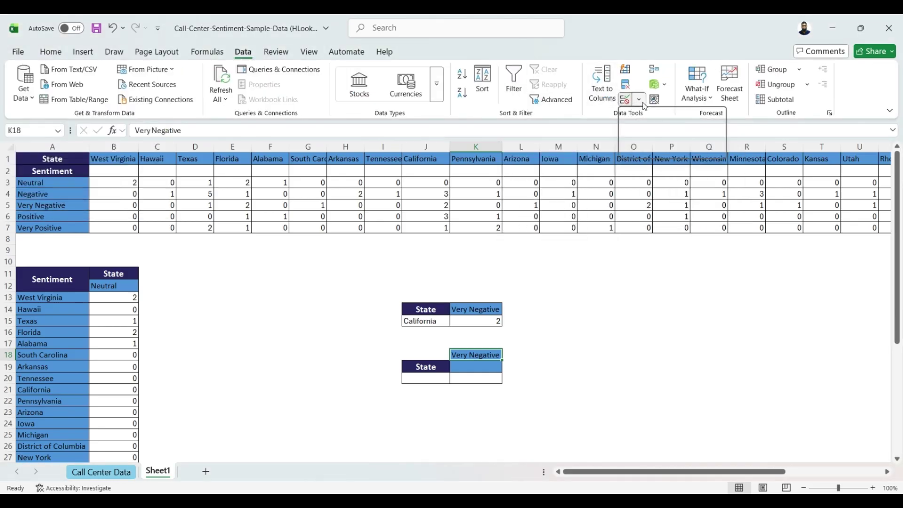
click(656, 115)
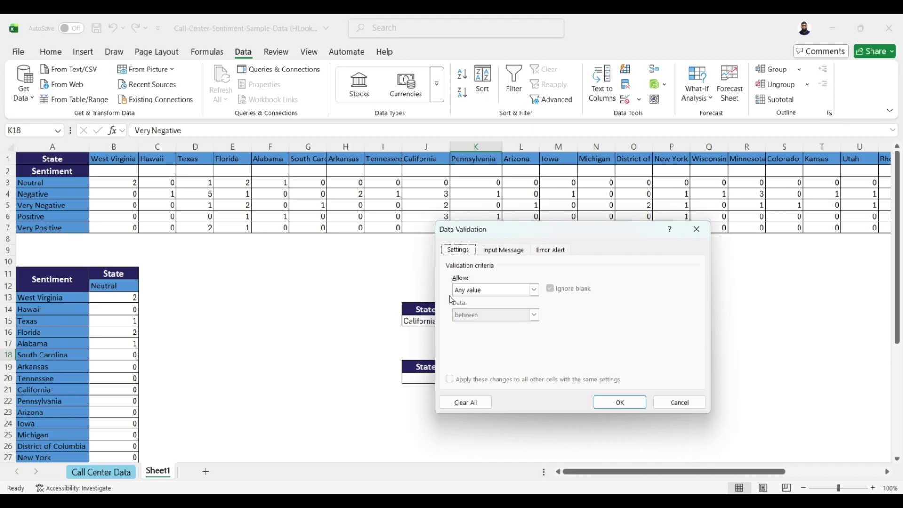
click(477, 292)
click(461, 324)
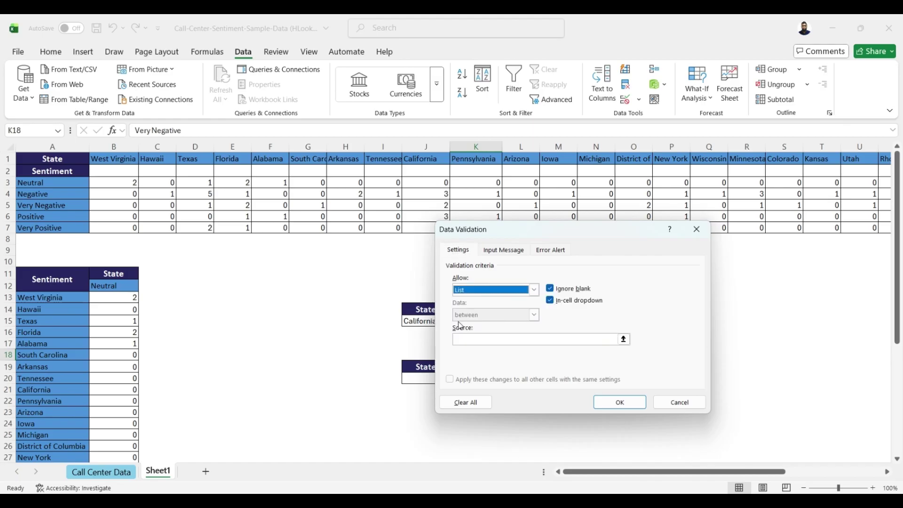
click(465, 338)
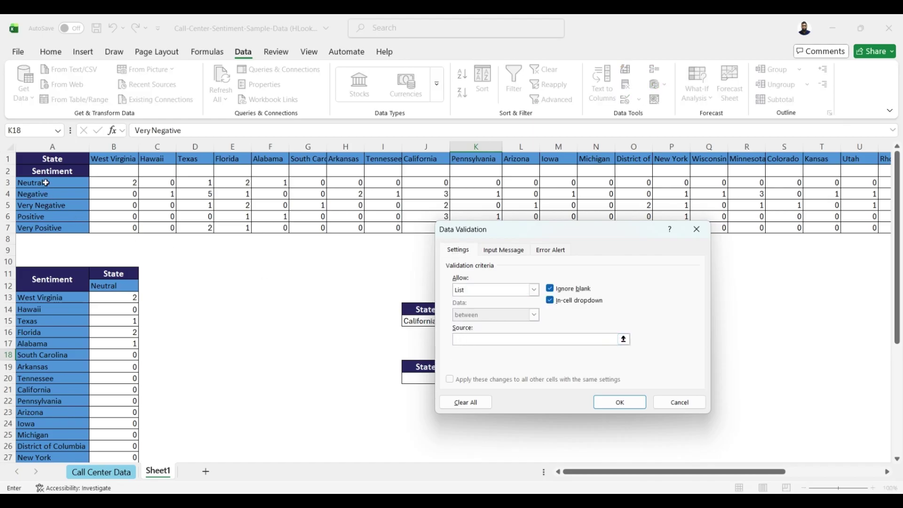
drag(46, 183, 51, 224)
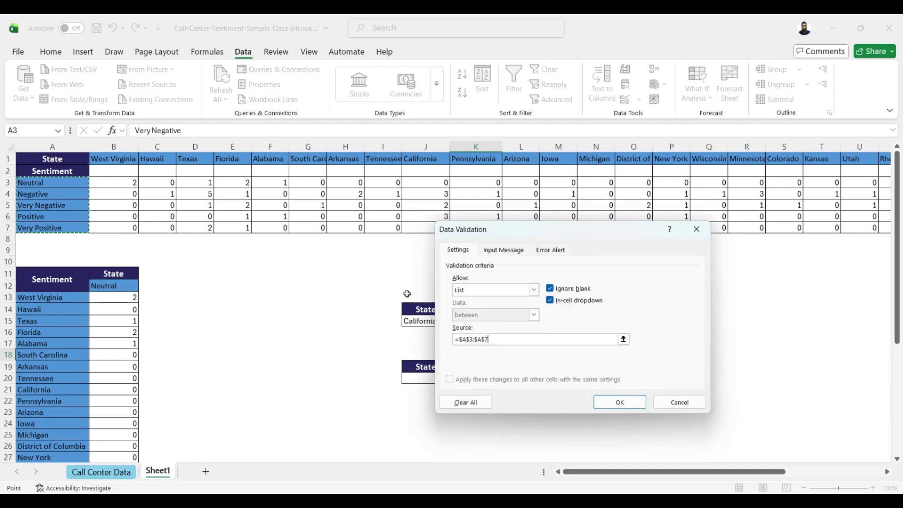
click(607, 402)
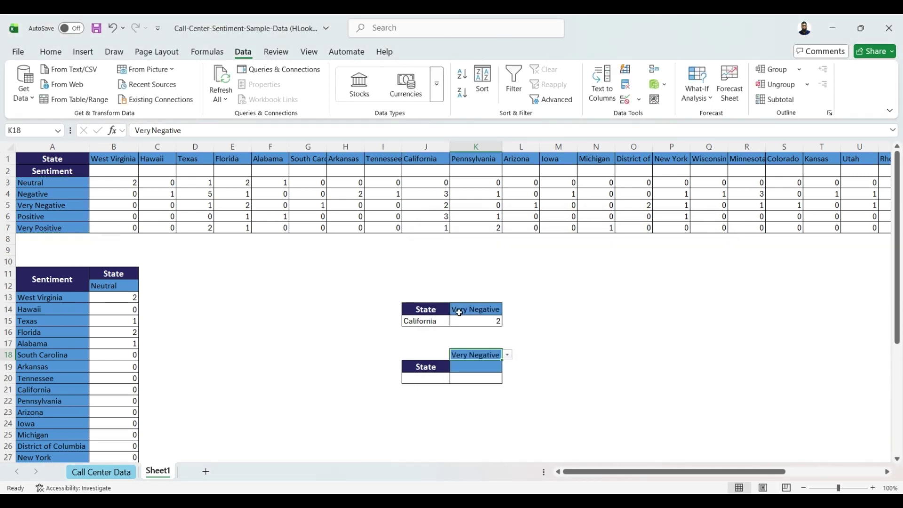
- Try Neutral in the K18 sentiment list, then set K18 to Negative
click(507, 355)
click(497, 366)
click(507, 355)
click(496, 375)
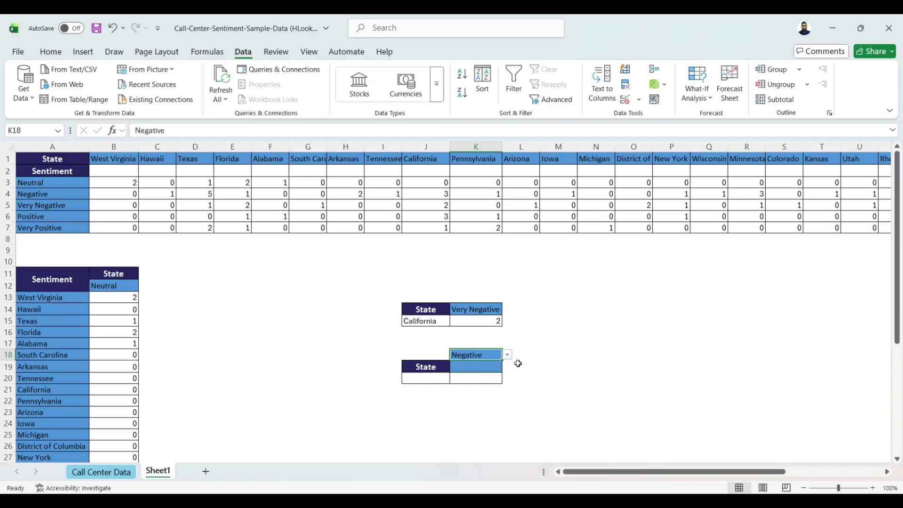
- Number the summary table's rows 1 to 7 in helper cells AE1:AE7, beside the Georgia column
drag(558, 262, 821, 261)
click(841, 158)
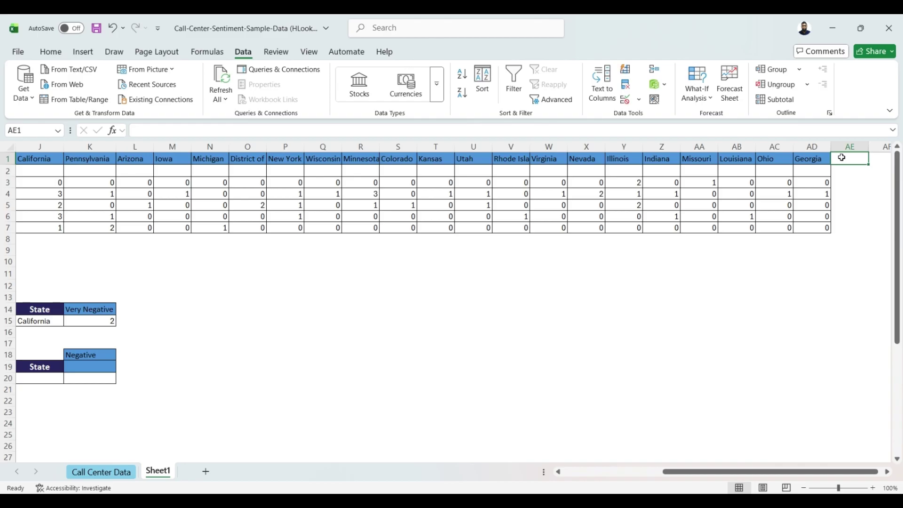
text(1)
key(Return)
text(2)
key(Return)
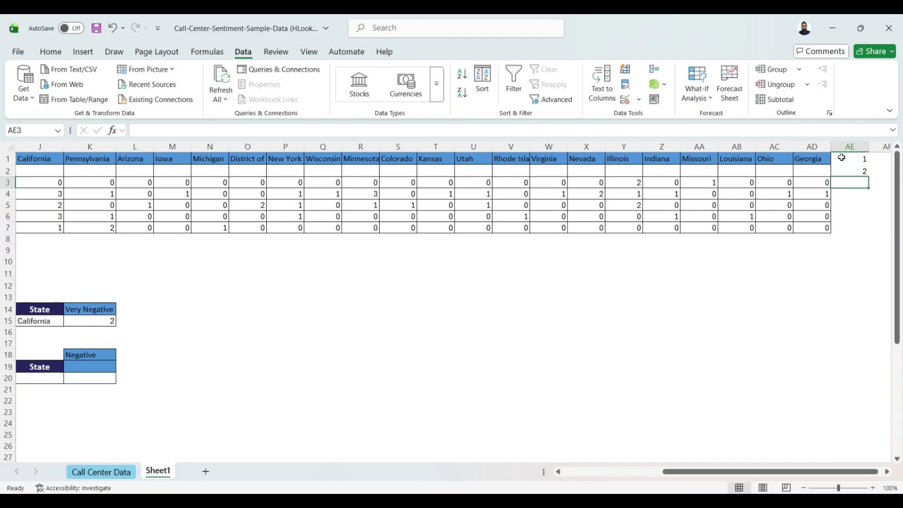
text(3)
key(Return)
text(4)
key(Return)
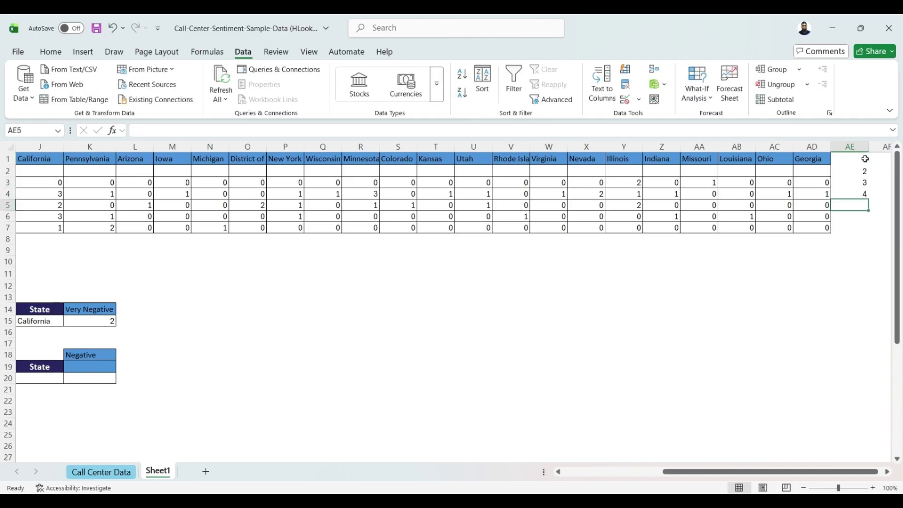
text(5)
key(Return)
text(6)
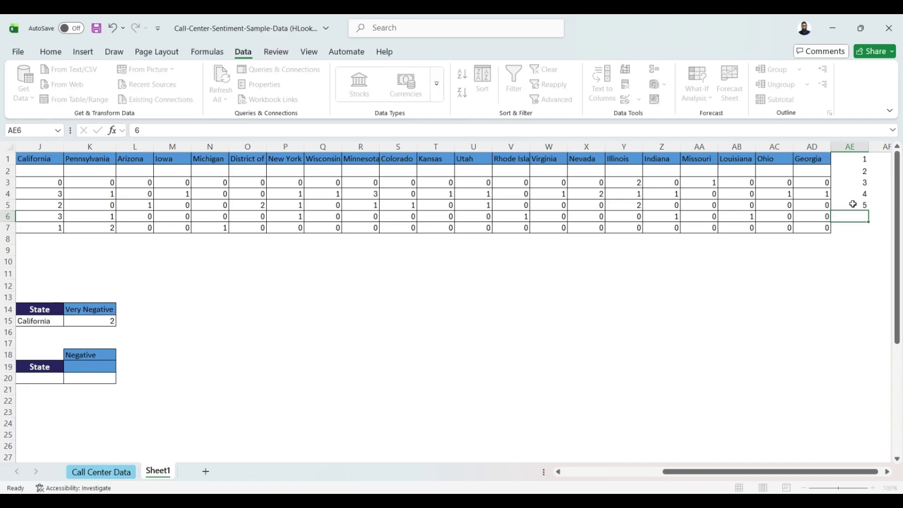
key(Return)
key(Return)
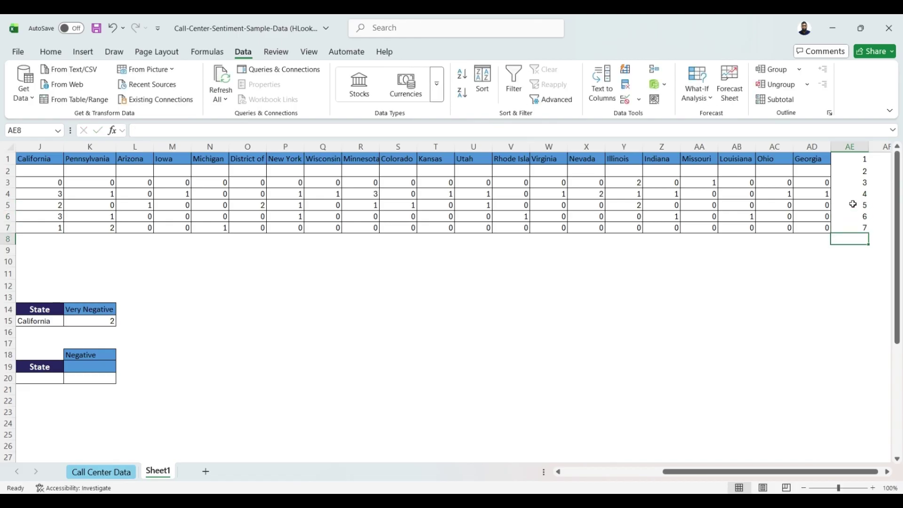
- Start a VLOOKUP formula in K19 with the sentiment cell K18 as the lookup value
click(585, 471)
click(471, 366)
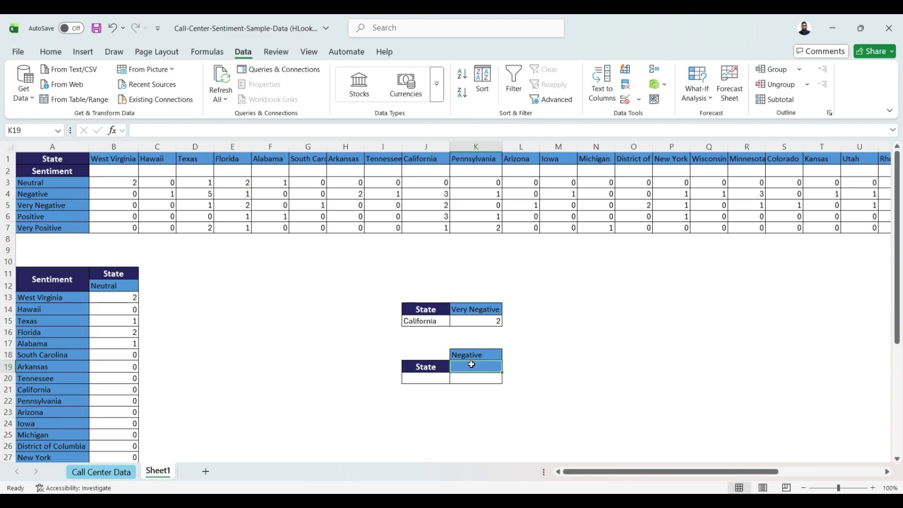
text(=)
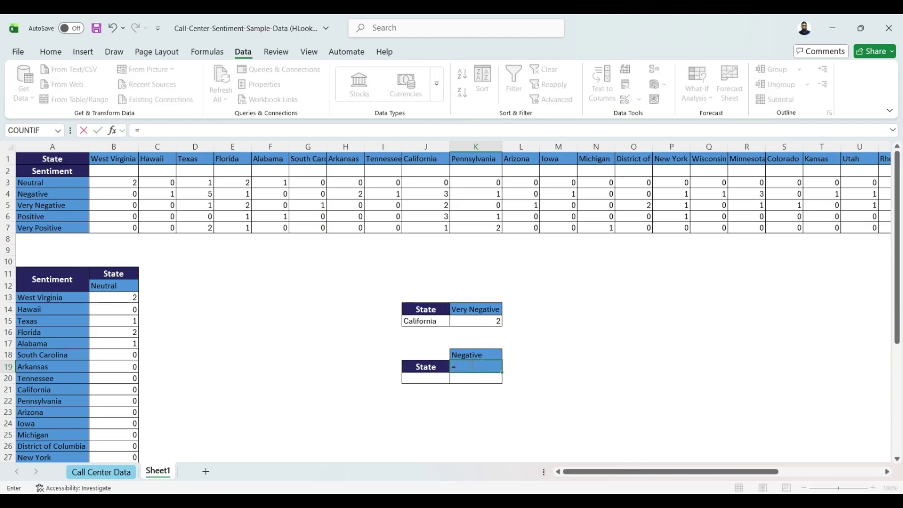
text(vl)
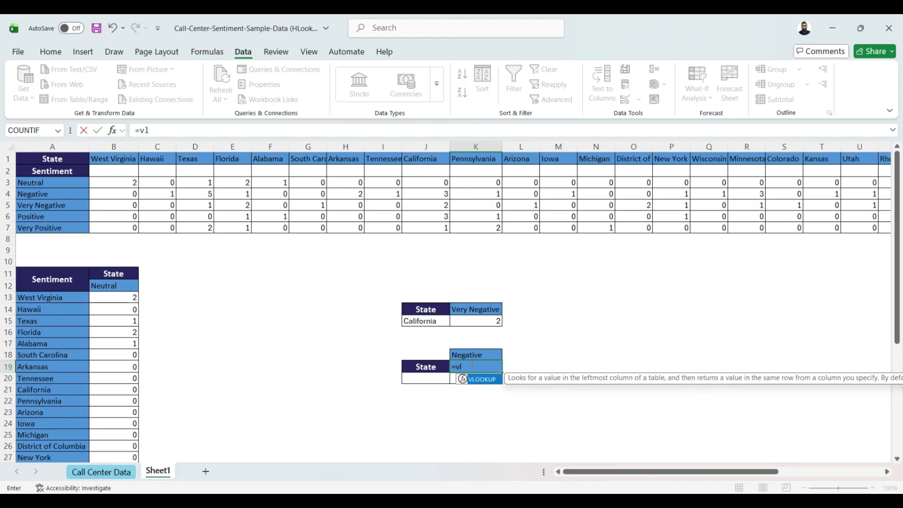
key(Tab)
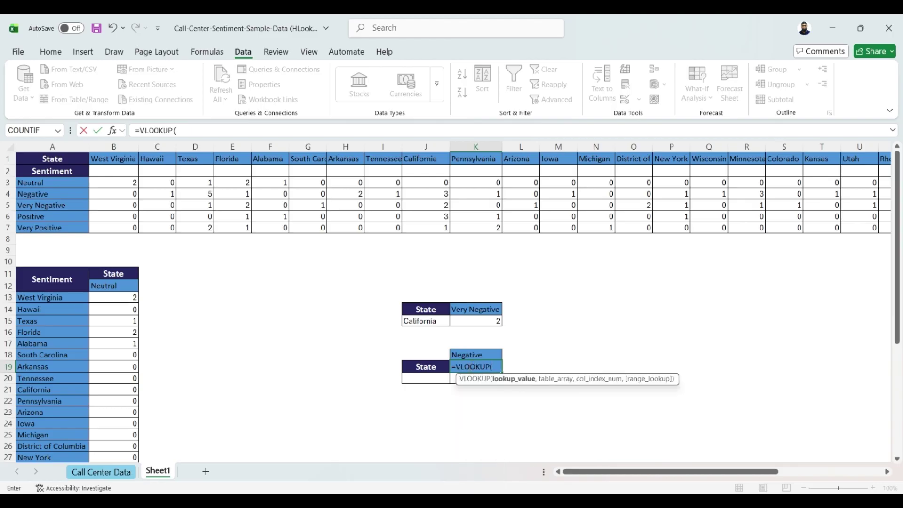
click(461, 355)
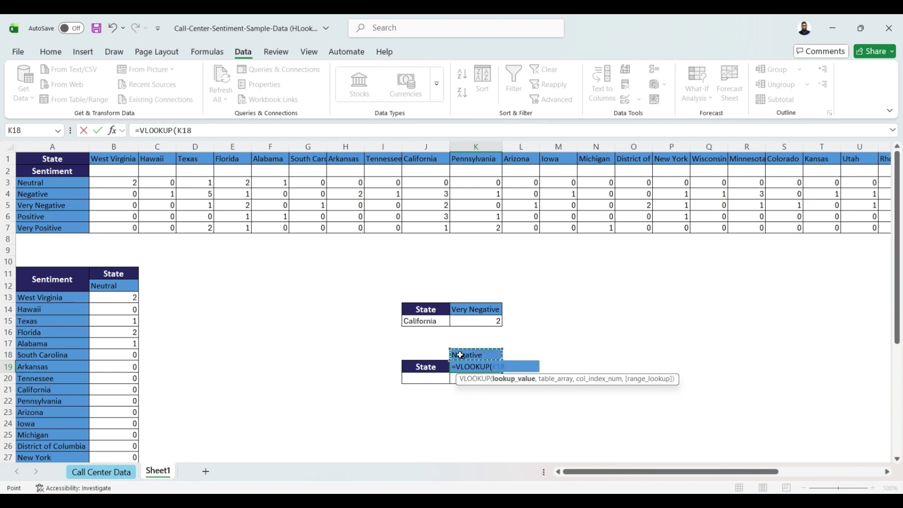
text(,)
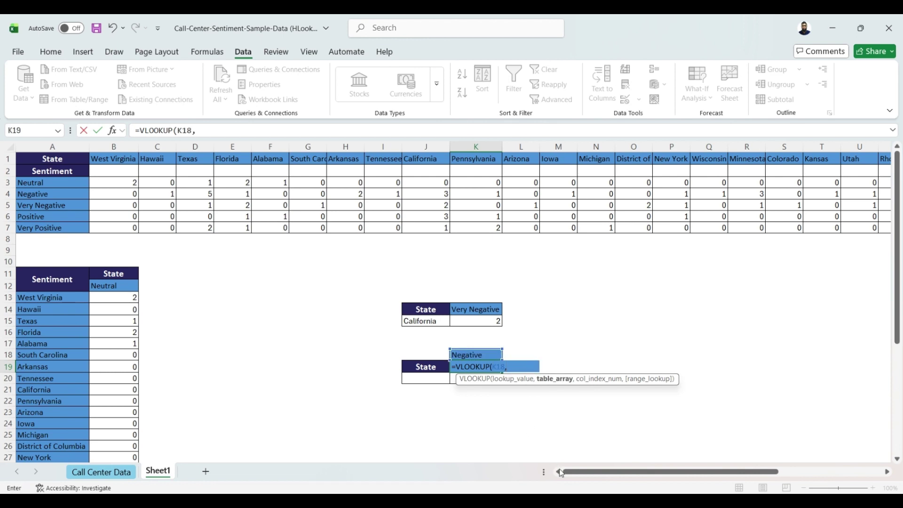
- Complete the K19 VLOOKUP with absolute table range $A$1:$AE$7, column index 31 and exact match 0
click(39, 157)
drag(58, 157, 817, 229)
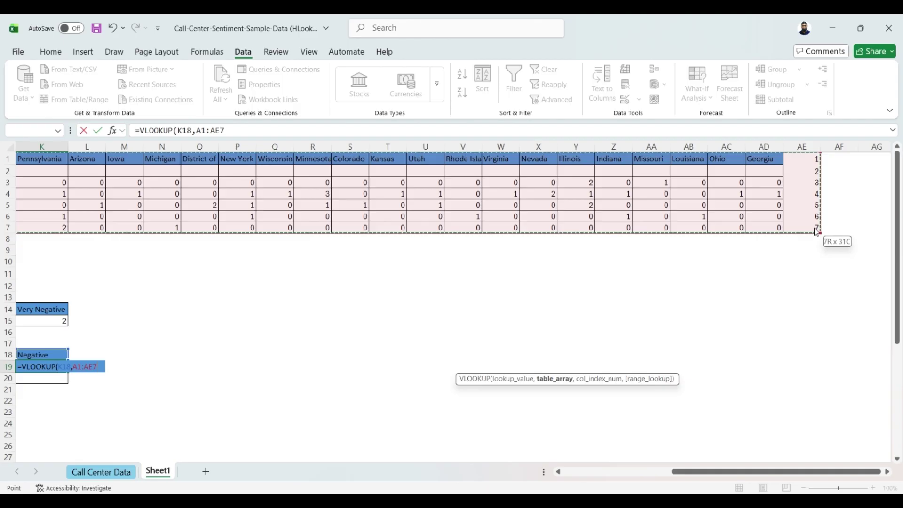
drag(817, 232, 815, 228)
key(F4)
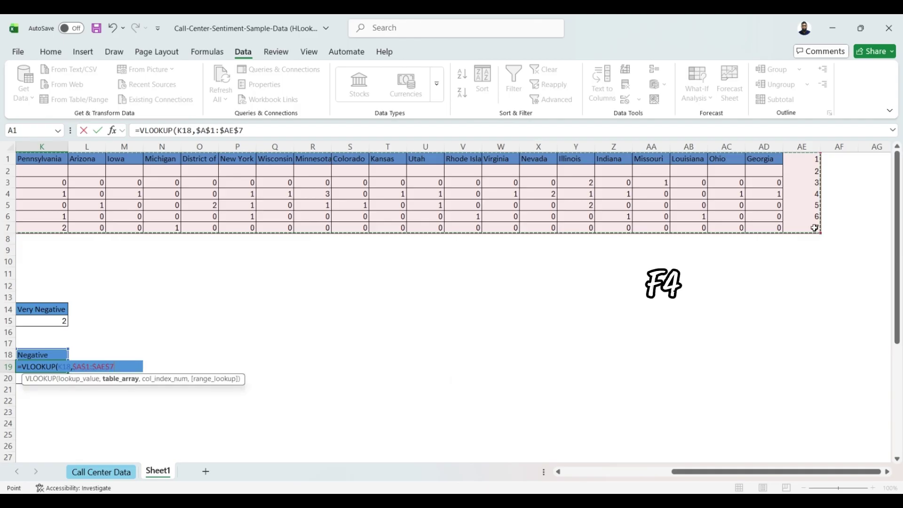
text(,)
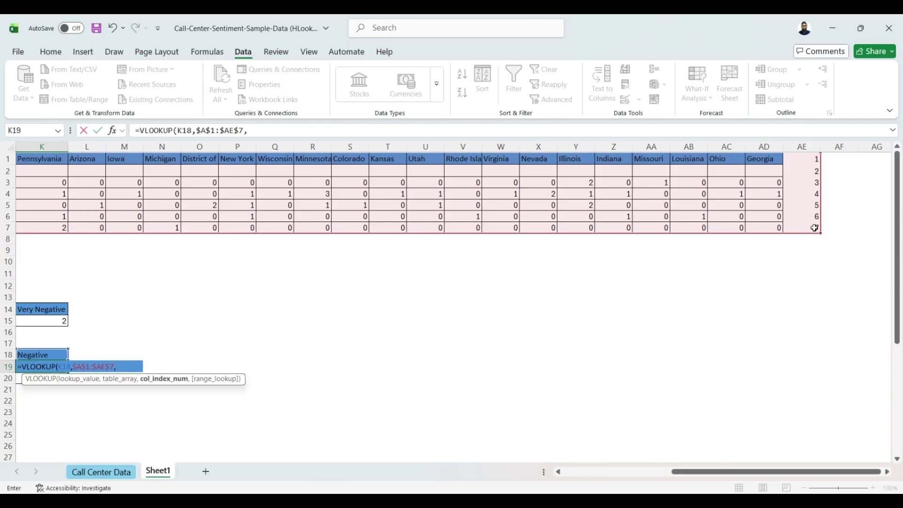
text(31,)
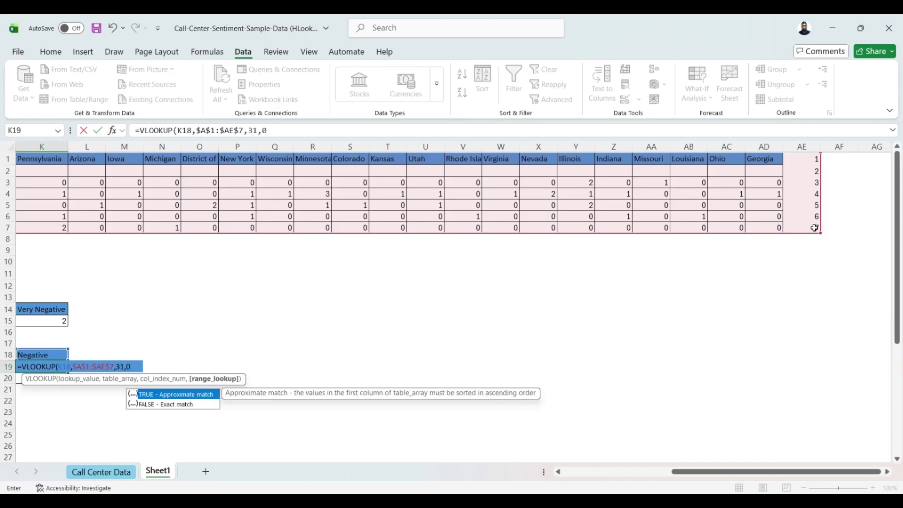
text(0)
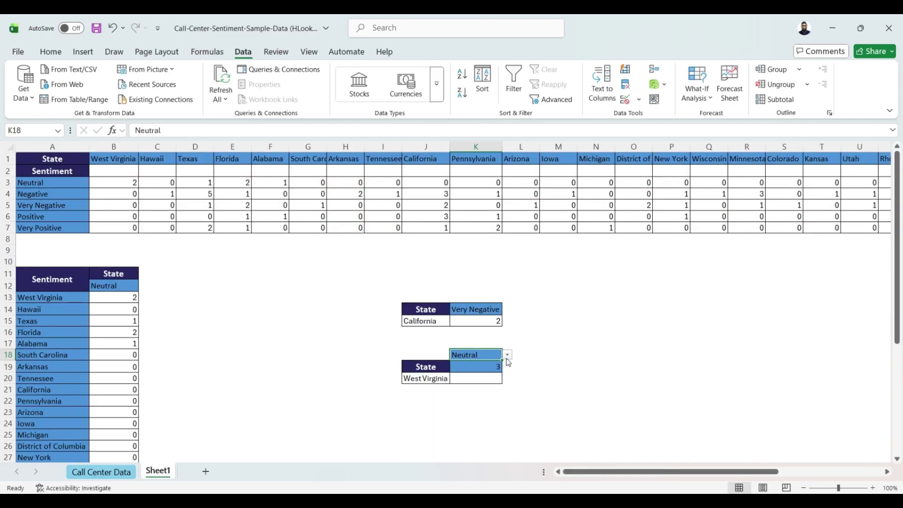
- Test the row-number lookup by switching K18 to Negative, Very Negative and Positive
click(508, 354)
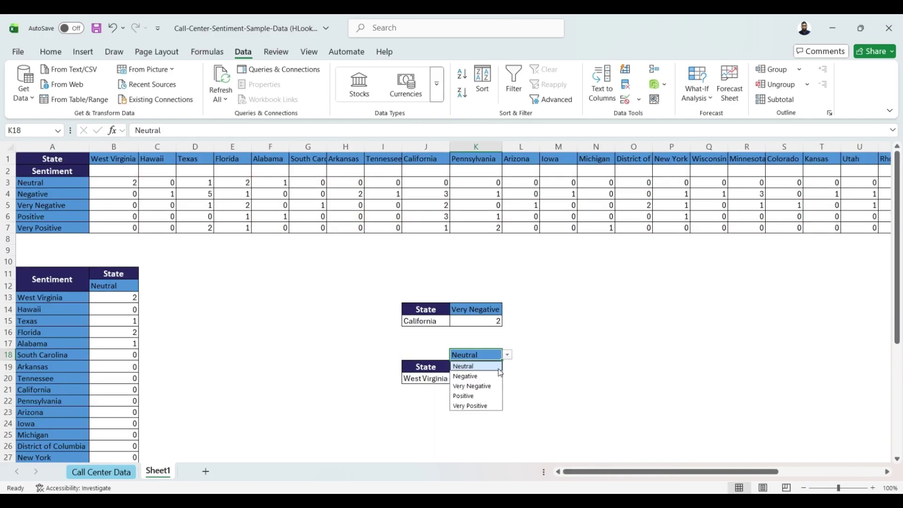
click(484, 377)
click(508, 354)
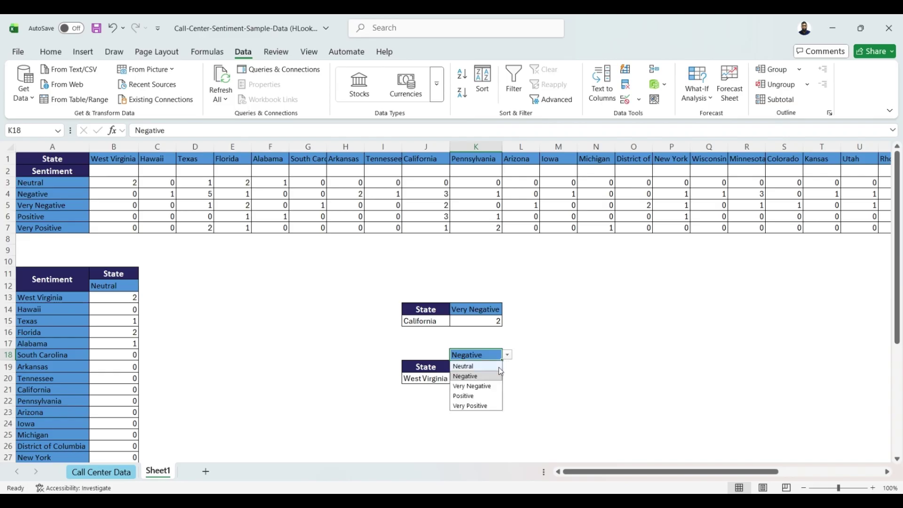
click(476, 386)
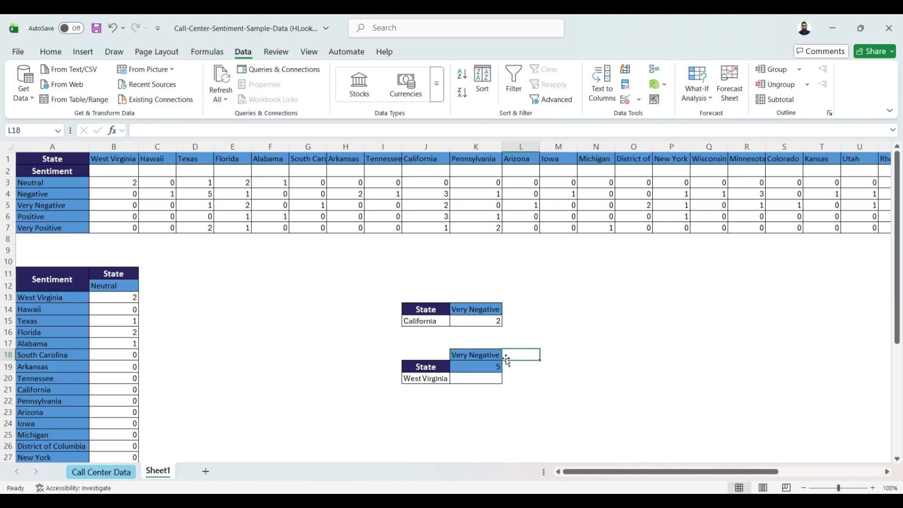
click(508, 355)
click(481, 396)
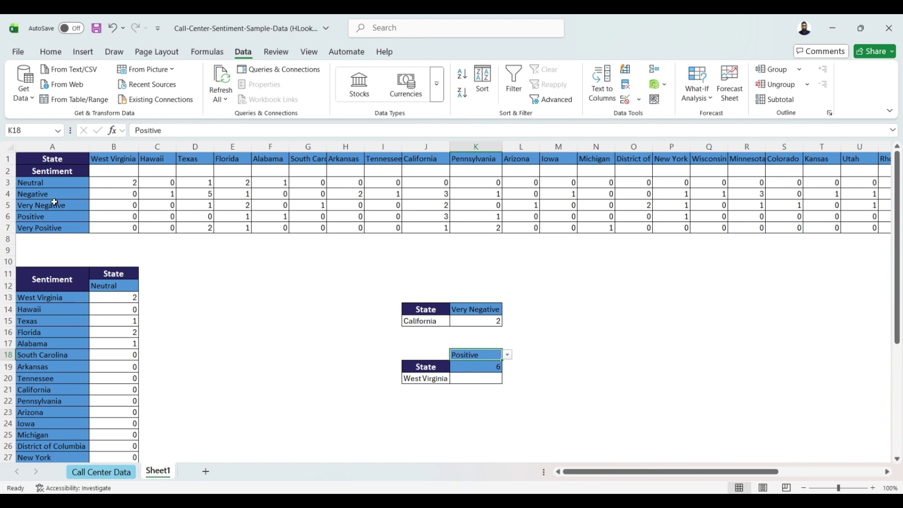
- Review the sentiment labels in A3:A7 and the VLOOKUP formula in K19
click(34, 184)
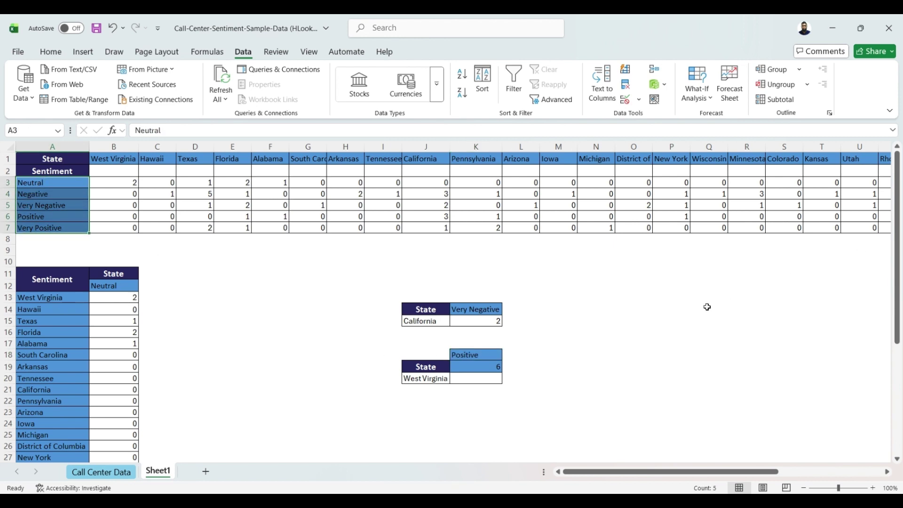
click(655, 354)
click(472, 369)
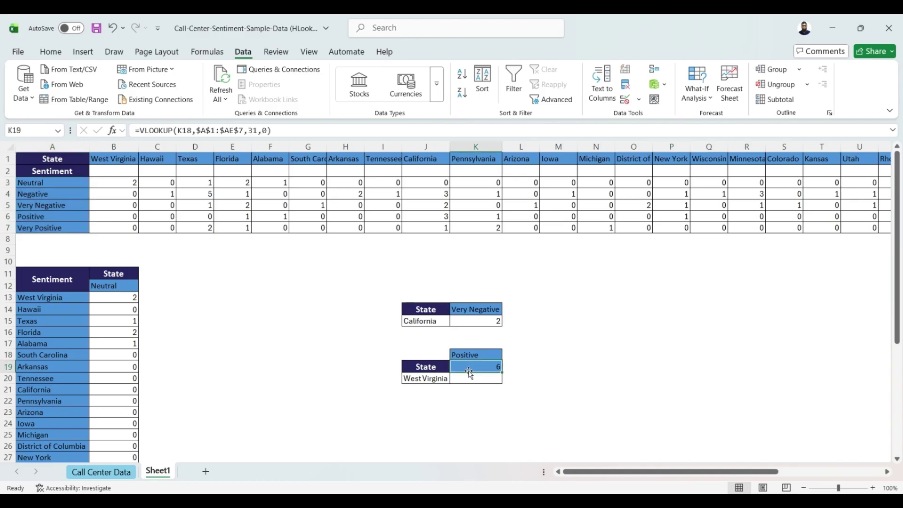
- Switch K18 to Neutral and compare the row number in K19 with the Neutral row of the summary table
click(475, 356)
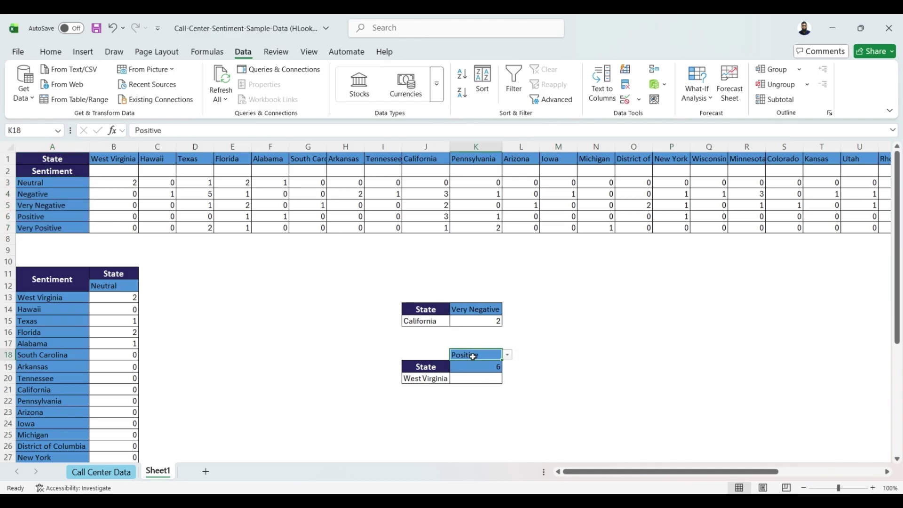
click(507, 355)
click(475, 366)
click(3, 184)
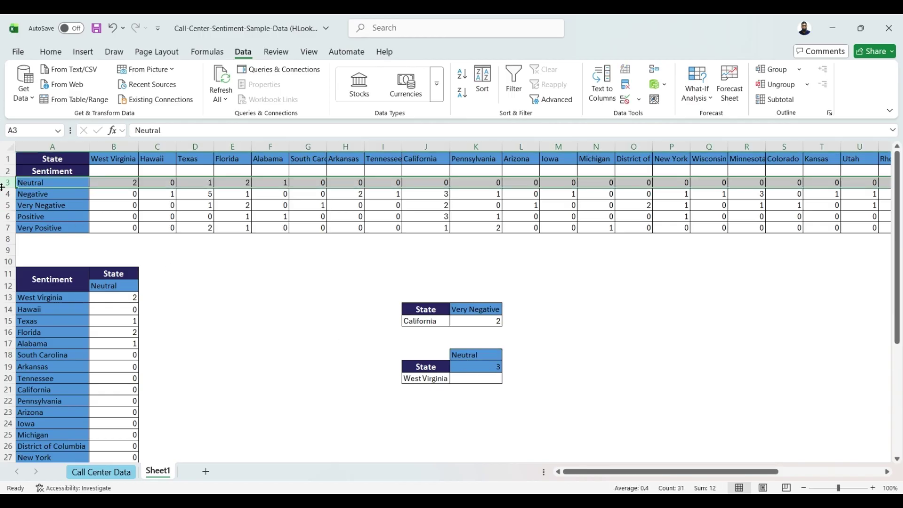
click(325, 316)
- Start an IFERROR formula in K20 with a nested HLOOKUP that uses the state in J20 as lookup value
click(469, 380)
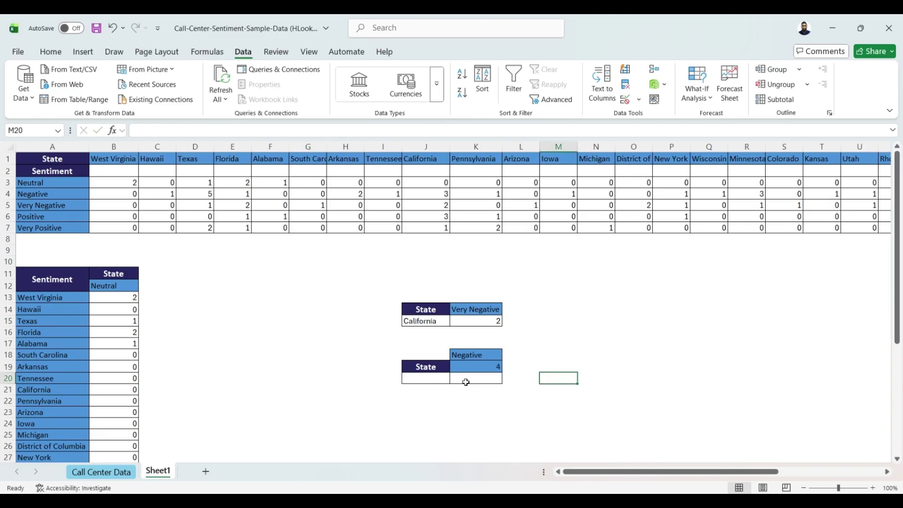
click(465, 382)
text(=)
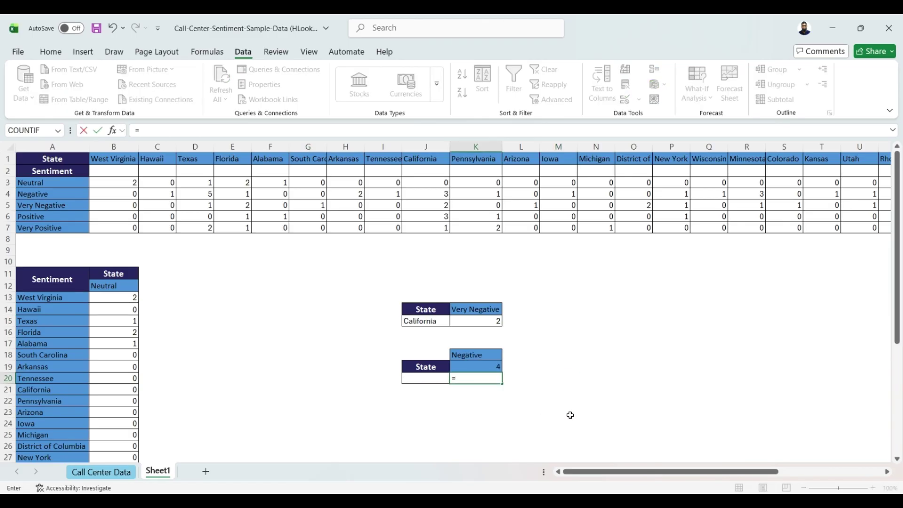
text(if)
key(Down)
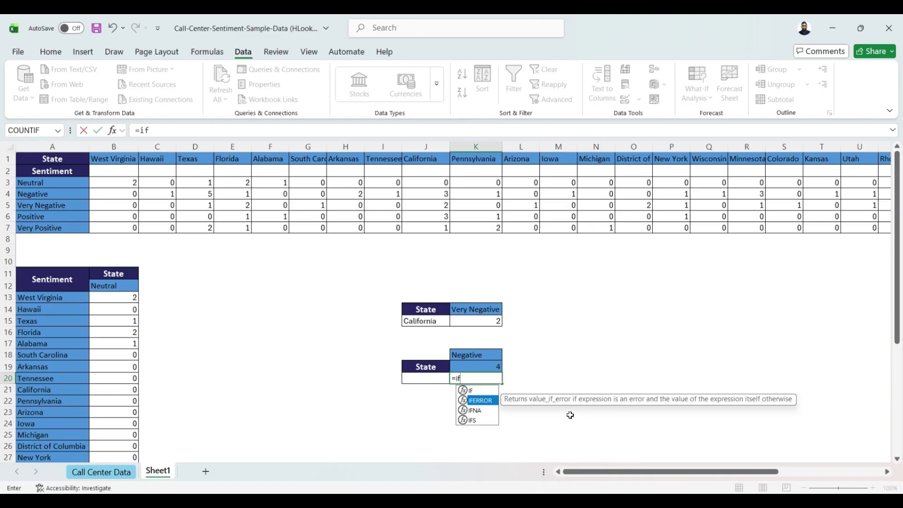
key(Tab)
text(h)
key(Tab)
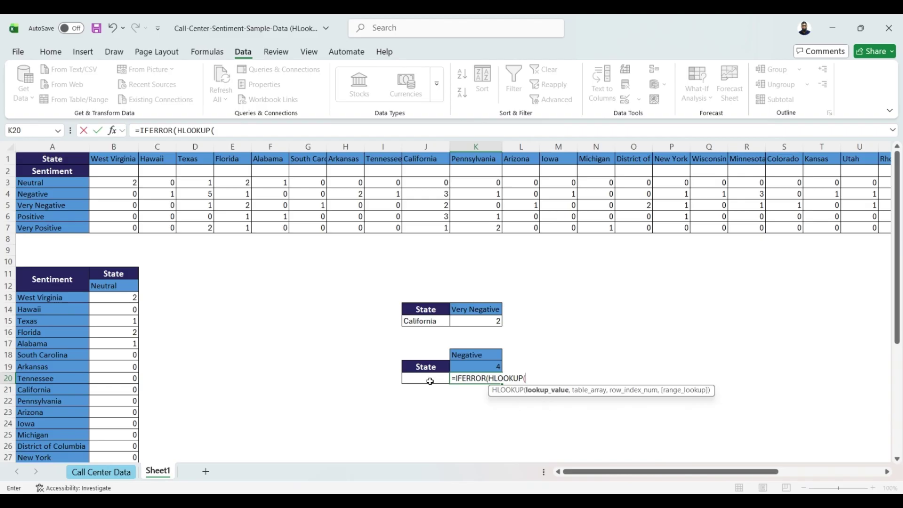
click(428, 379)
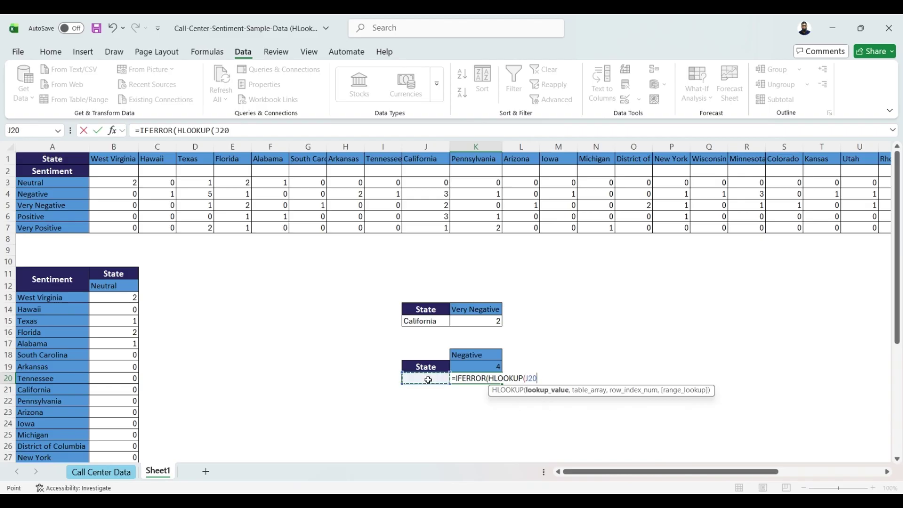
text(,)
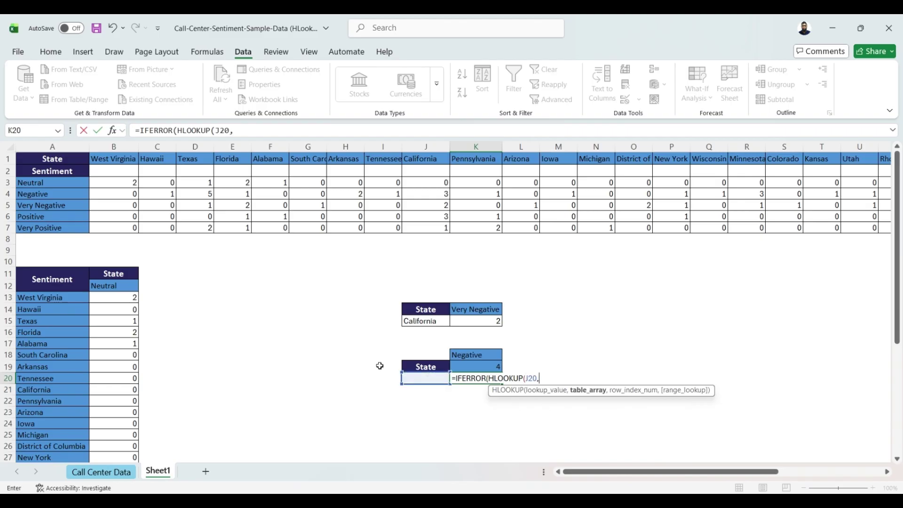
- Set the HLOOKUP's table array to the summary table as the absolute range $A$1:$AD$7
drag(33, 162, 766, 224)
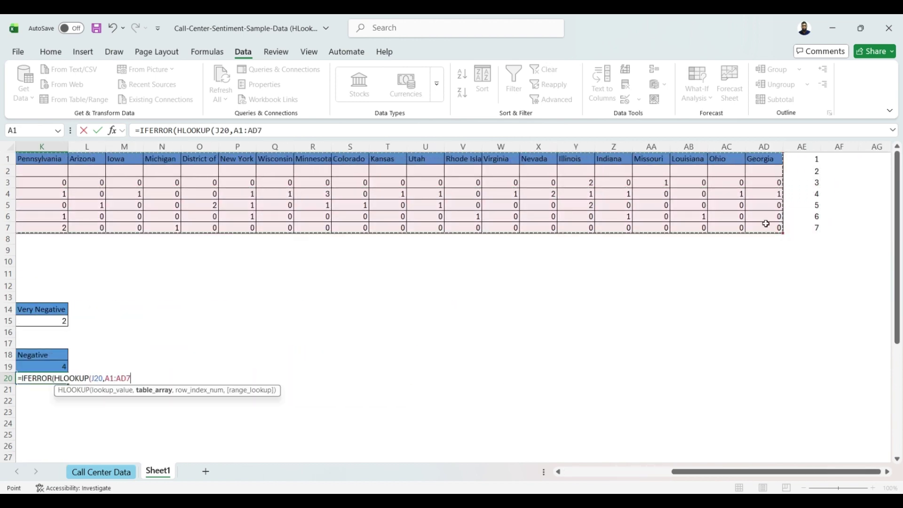
key(F4)
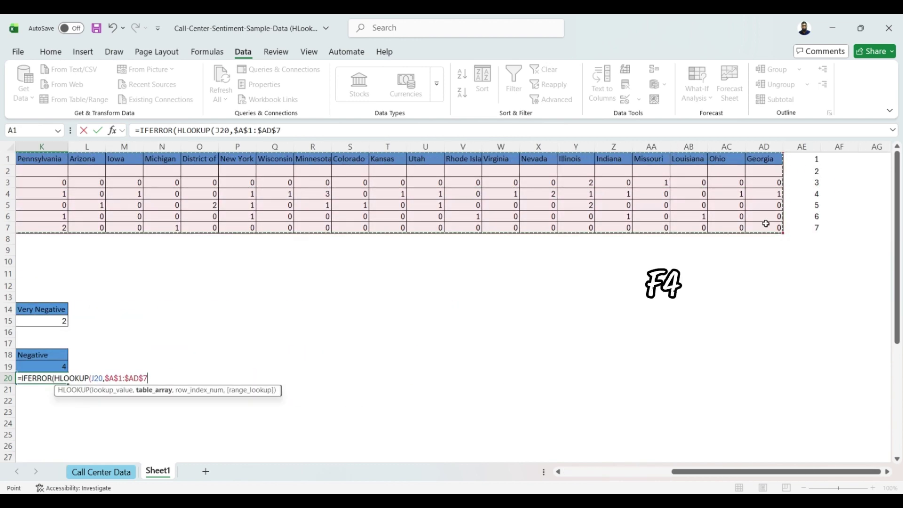
text(,)
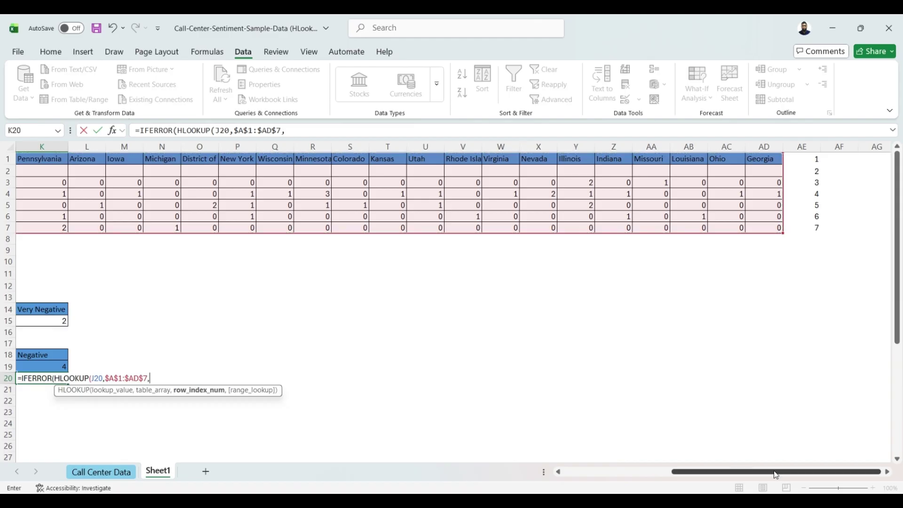
drag(776, 475, 625, 483)
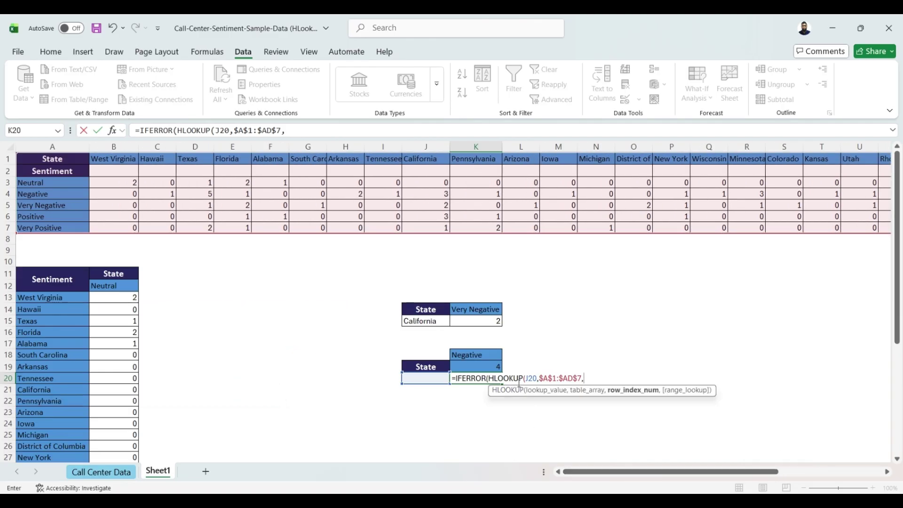
- Complete the K20 formula with K19 as row index, exact match 0 and "No Data" as the error value
click(484, 367)
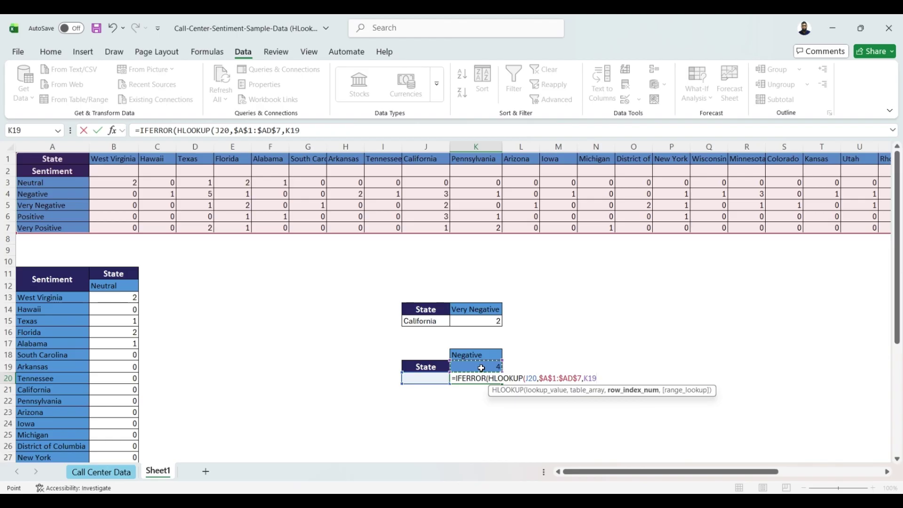
text(,)
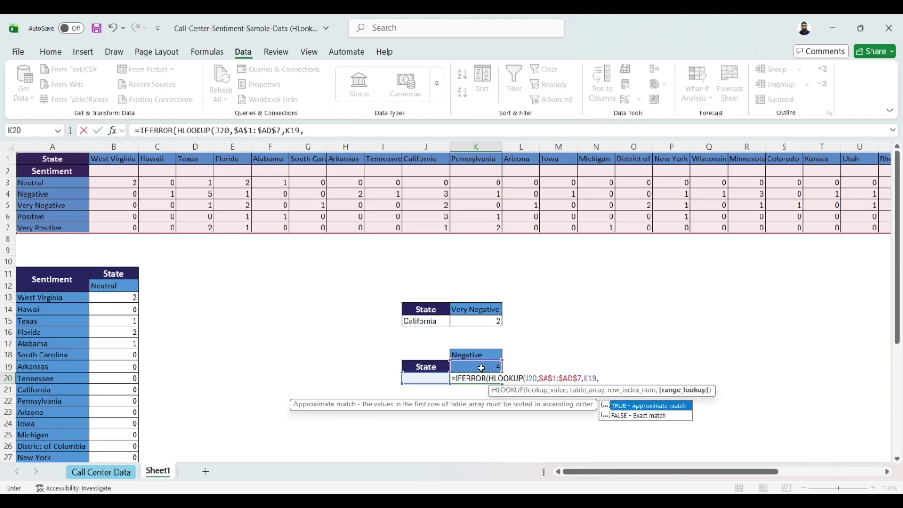
text(0))
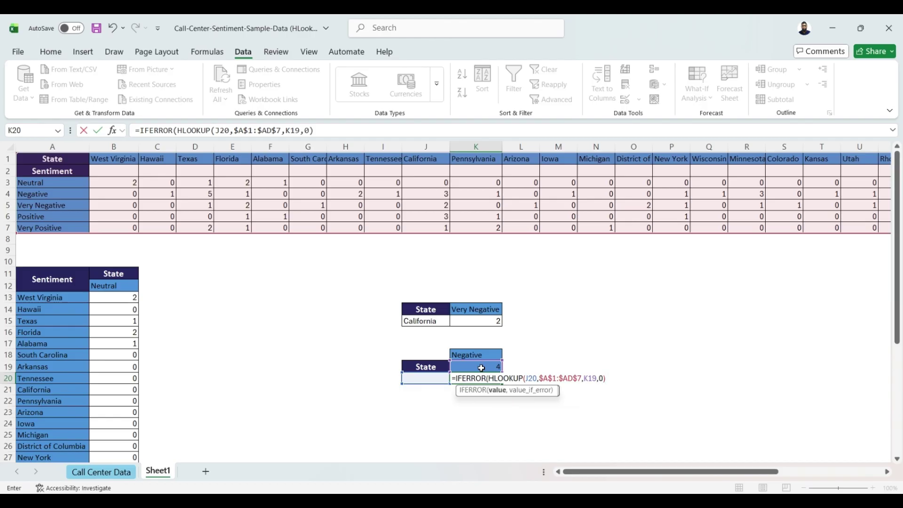
text(,"No Data"))
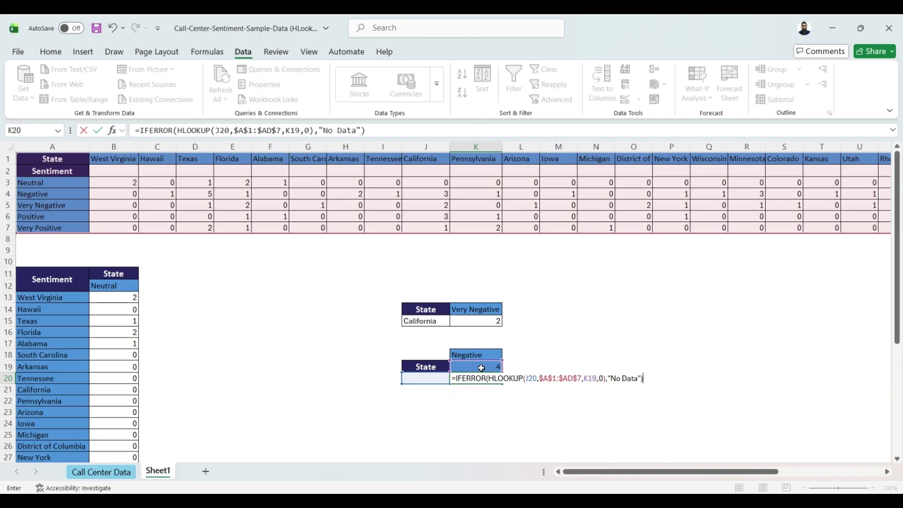
- Choose Texas as the state in J20 to test the dynamic lookup
click(411, 378)
click(455, 379)
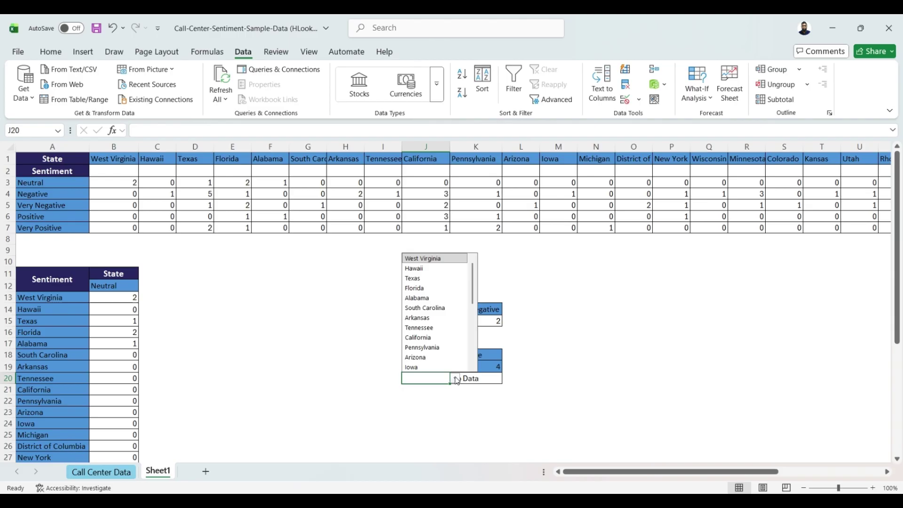
click(432, 279)
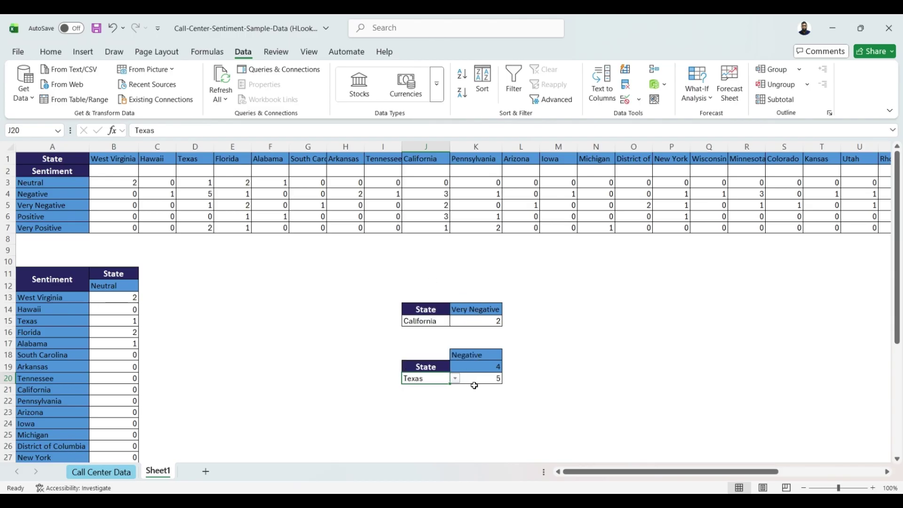
click(569, 391)
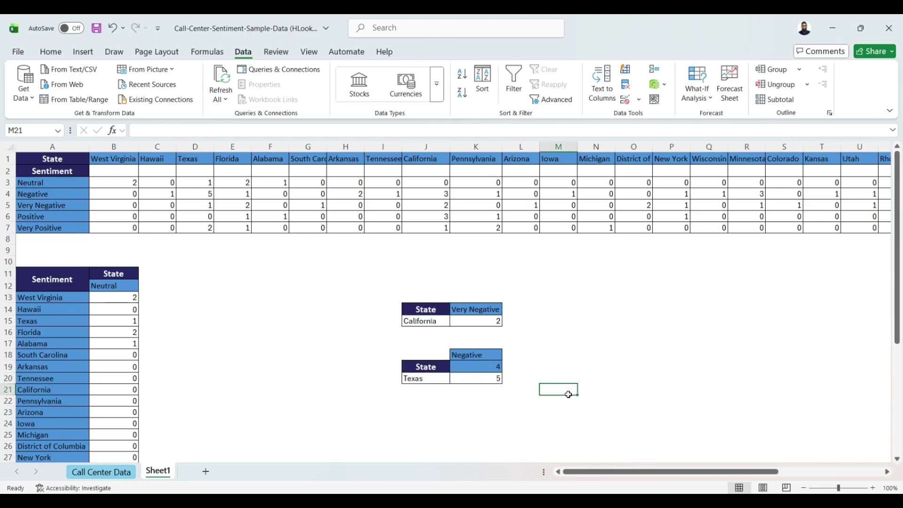
- Compare the K20 lookup result with the Texas count in the Negative row of the summary table
click(483, 380)
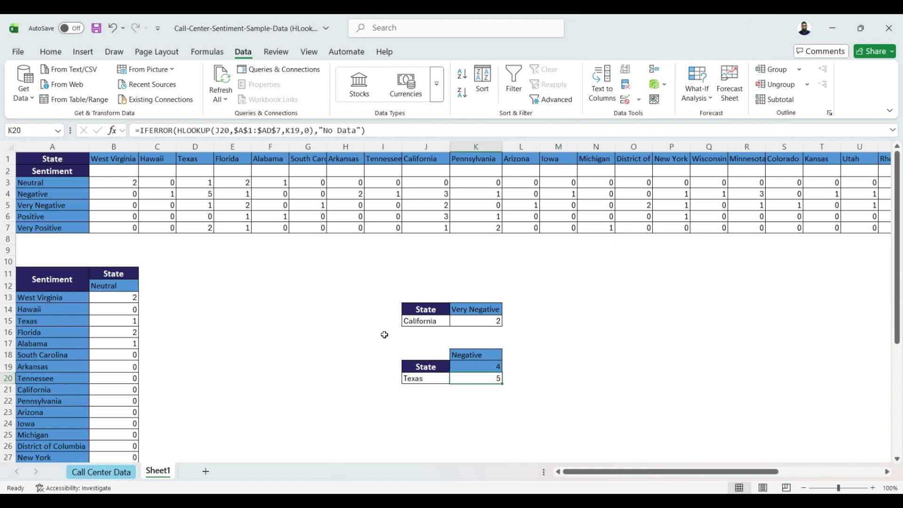
click(7, 197)
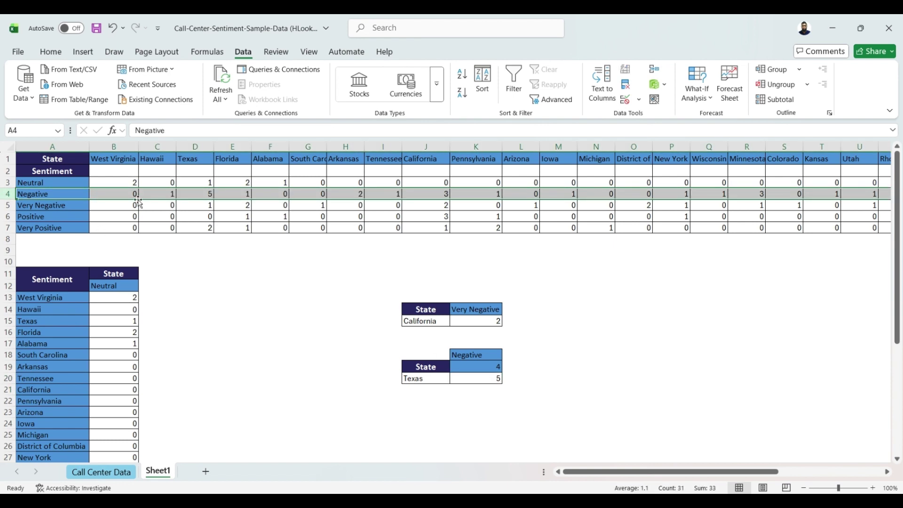
click(192, 195)
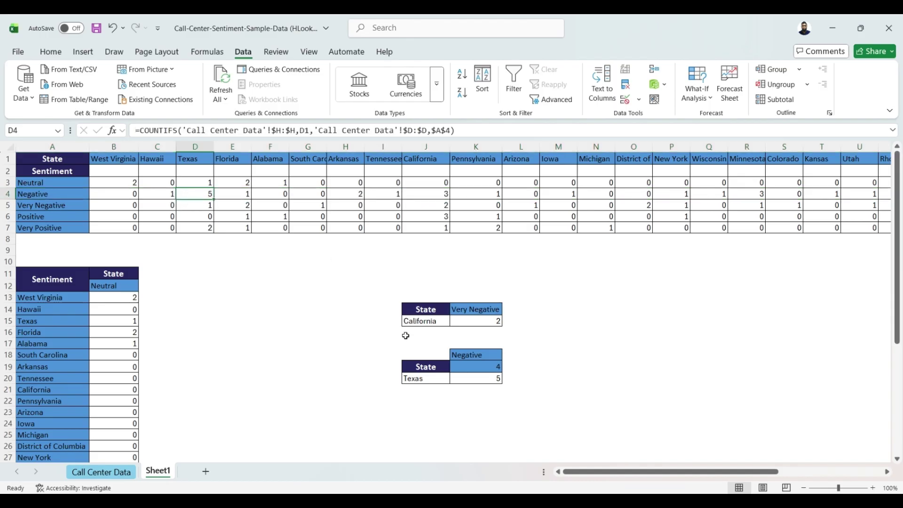
- Switch the sentiment in K18 to Very Positive to test the lookup with another row number
click(484, 367)
click(486, 356)
click(508, 355)
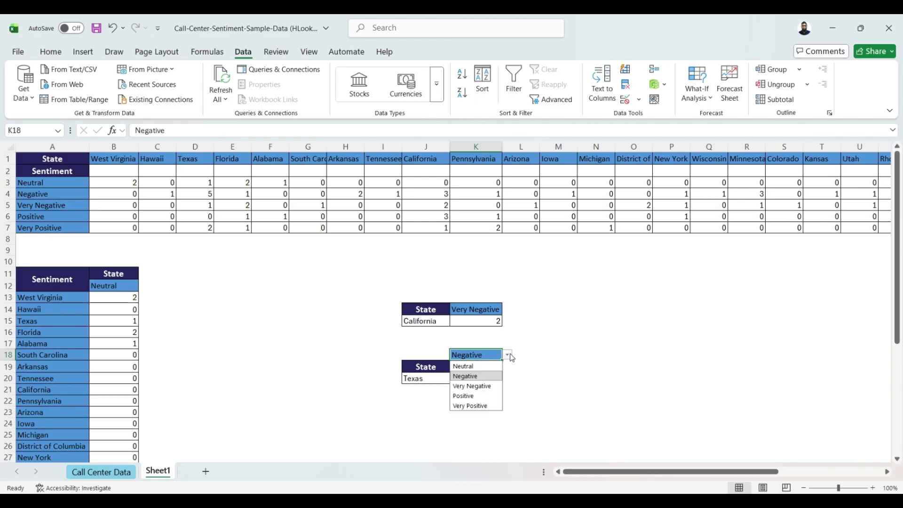
click(491, 405)
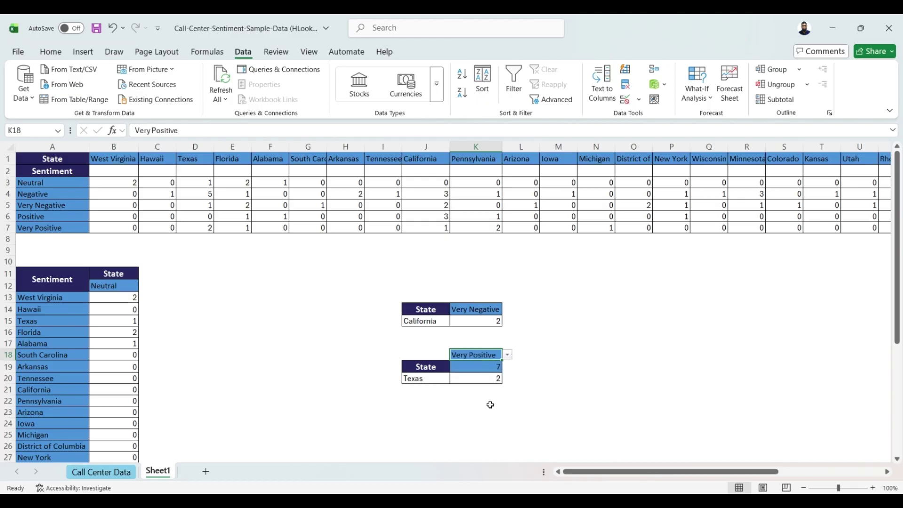
click(489, 403)
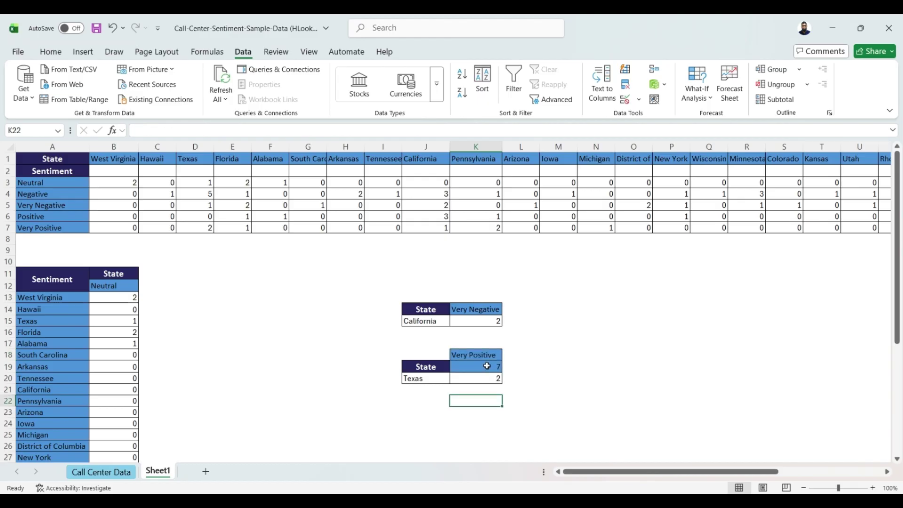
- Review the finished IFERROR and HLOOKUP formula in K20
click(264, 306)
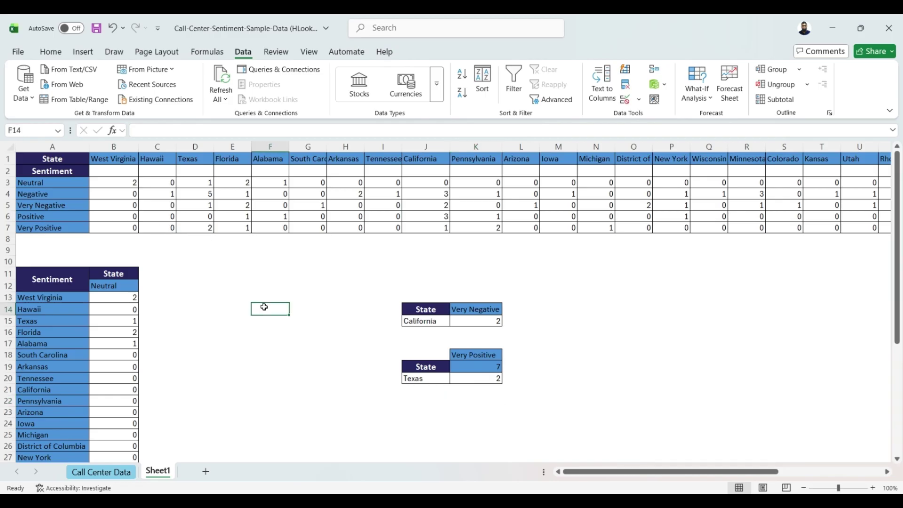
click(473, 378)
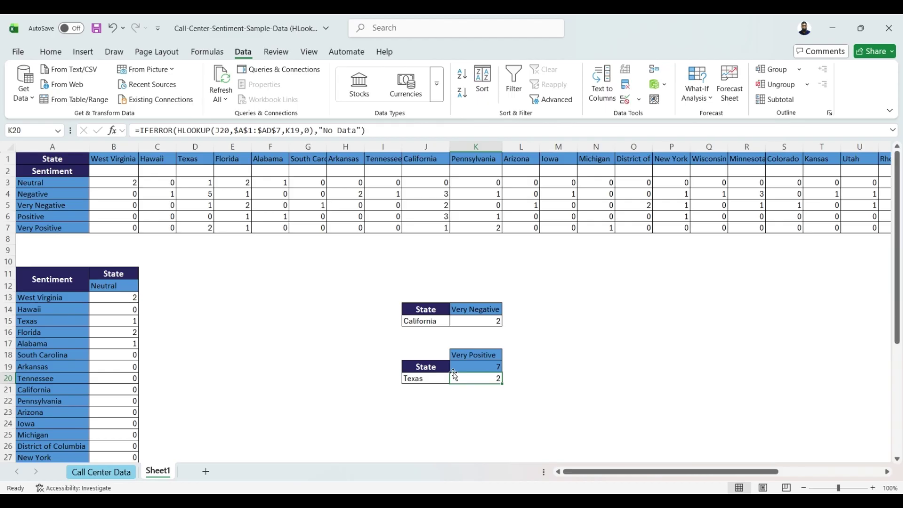
click(318, 300)
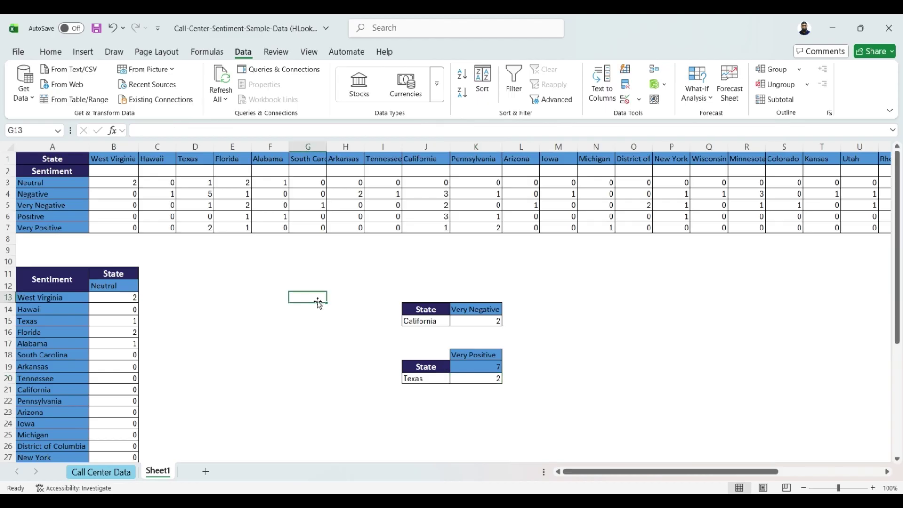